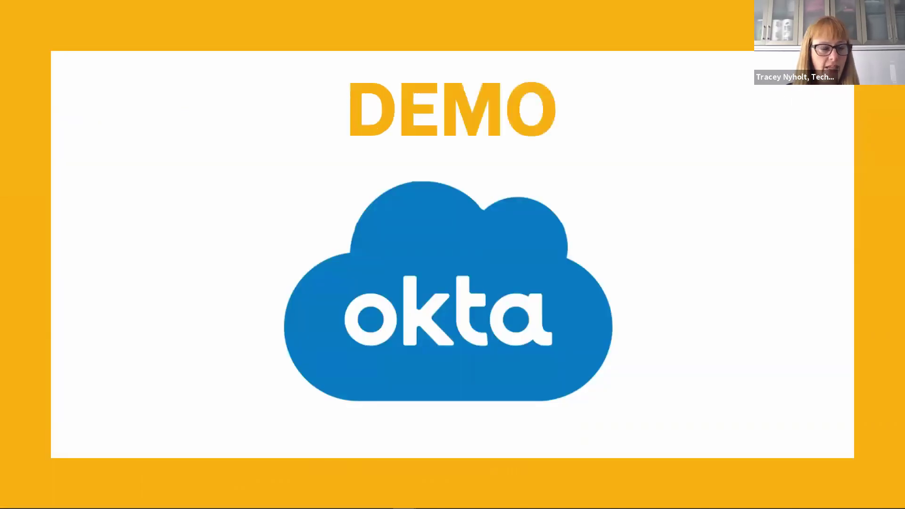
Exit the slide show and return to Normal view on the DEMO slide 38
{"action": "key", "text": "Escape"}
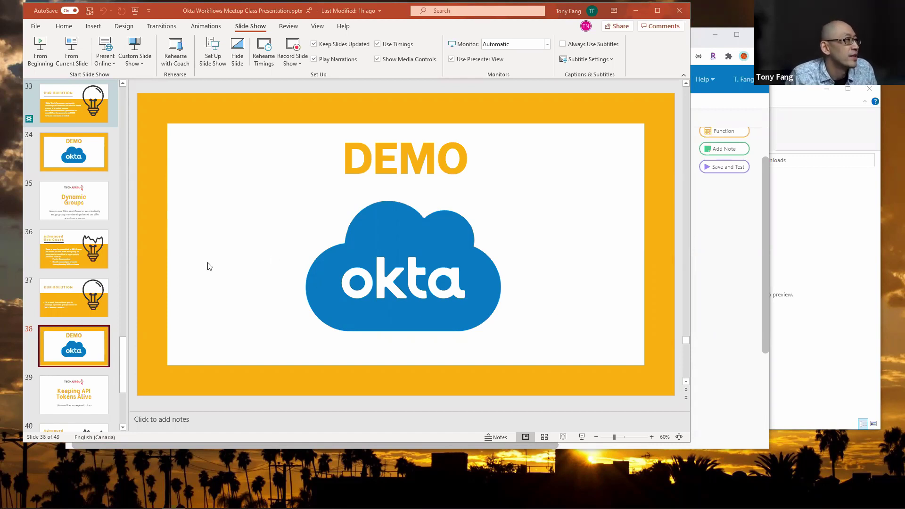
Leave the open flow without saving, returning to the Tony Demo folder's flow list
{"action": "left_click", "coordinate": [738, 227]}
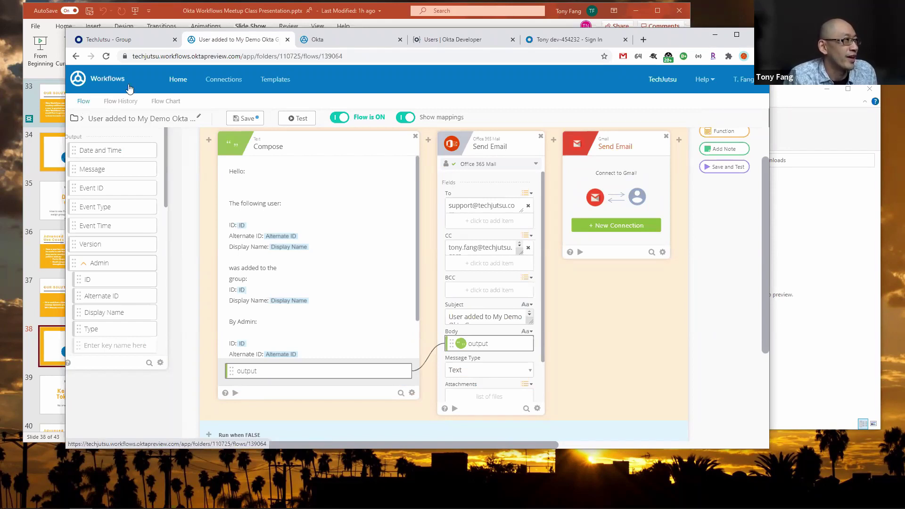
{"action": "left_click", "coordinate": [187, 87]}
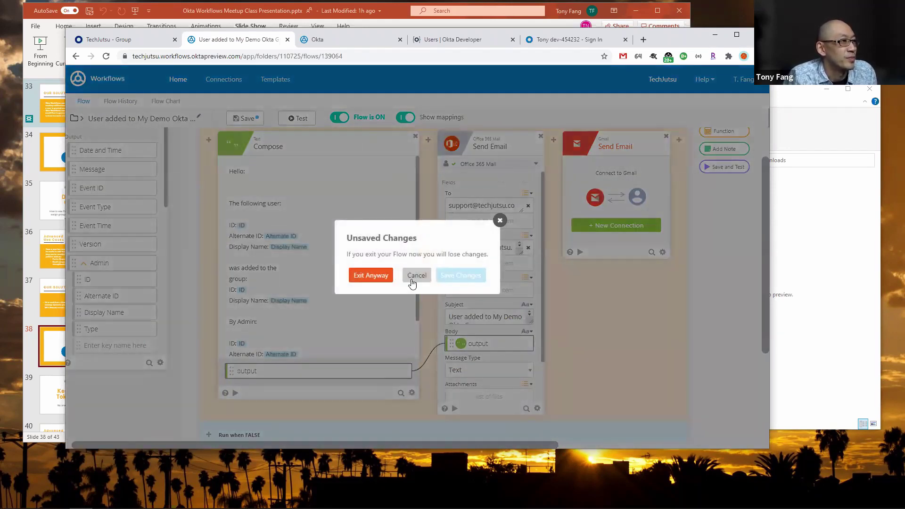
{"action": "left_click", "coordinate": [371, 275]}
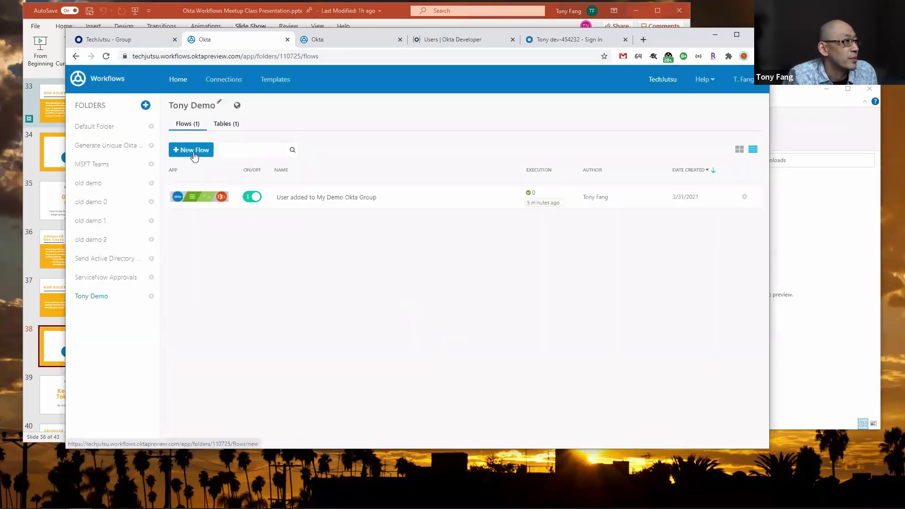
Create a new flow in Tony Demo, browsing Okta events before choosing API Endpoint as trigger
{"action": "left_click", "coordinate": [193, 151]}
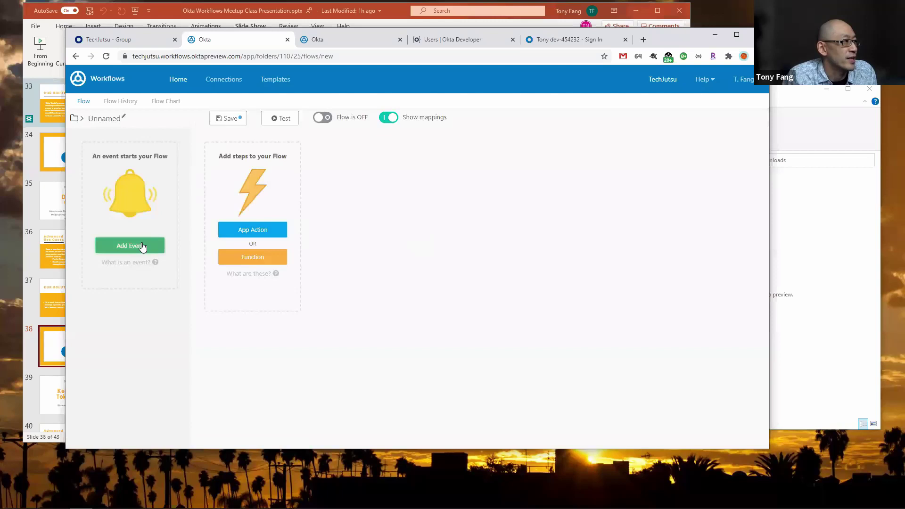
{"action": "left_click", "coordinate": [140, 246]}
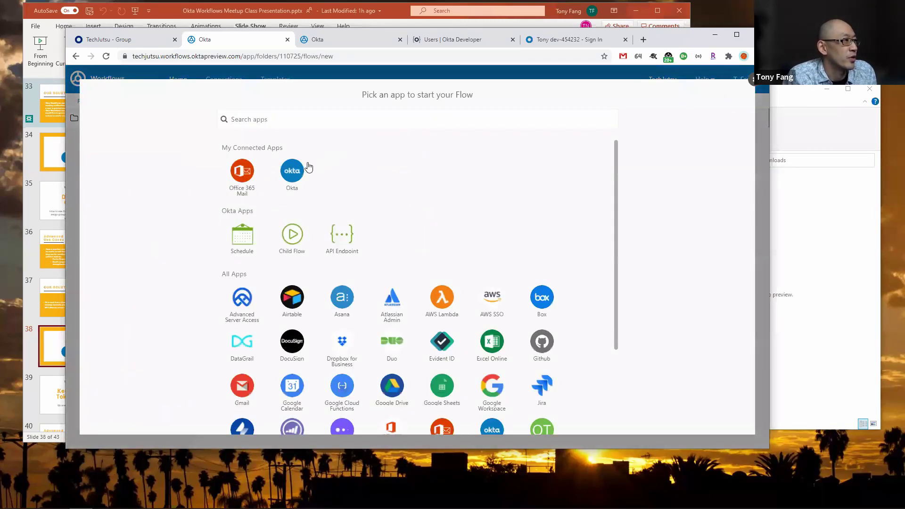
{"action": "left_click", "coordinate": [286, 181]}
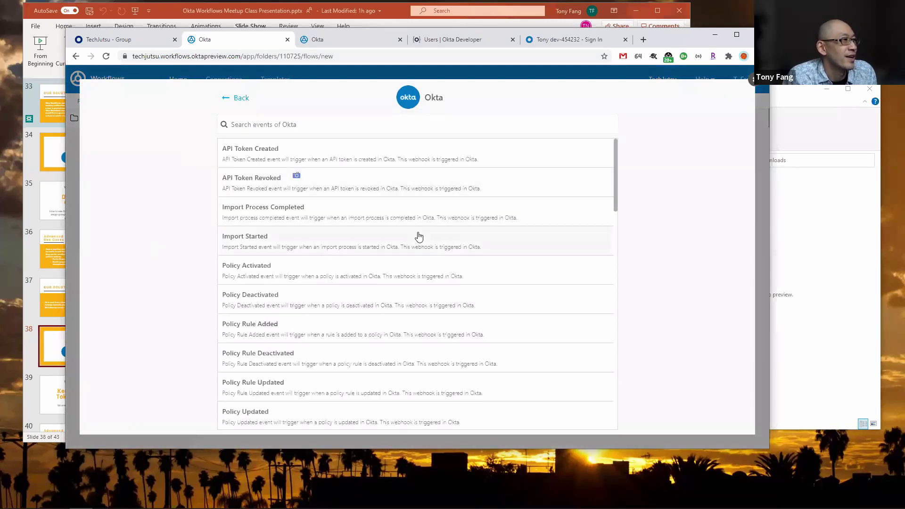
{"action": "scroll", "coordinate": [419, 235], "scroll_direction": "down", "scroll_amount": 5}
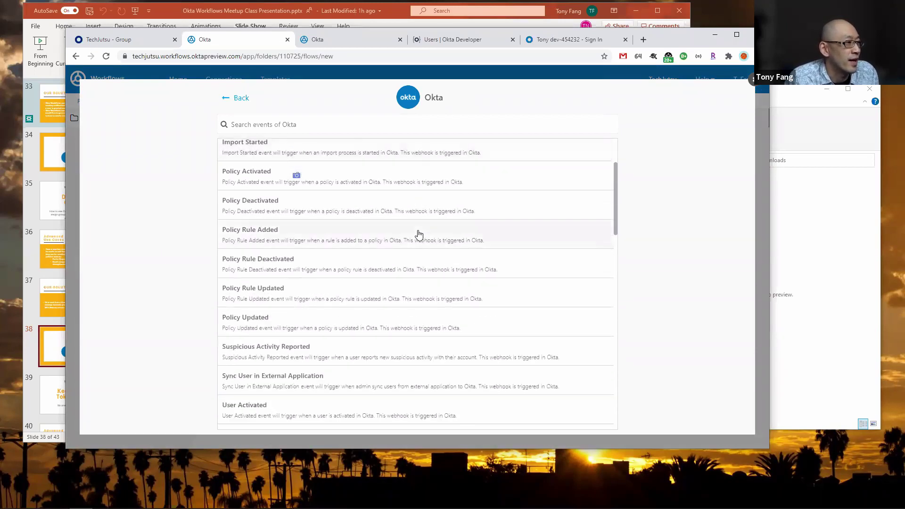
{"action": "scroll", "coordinate": [419, 234], "scroll_direction": "down", "scroll_amount": 9}
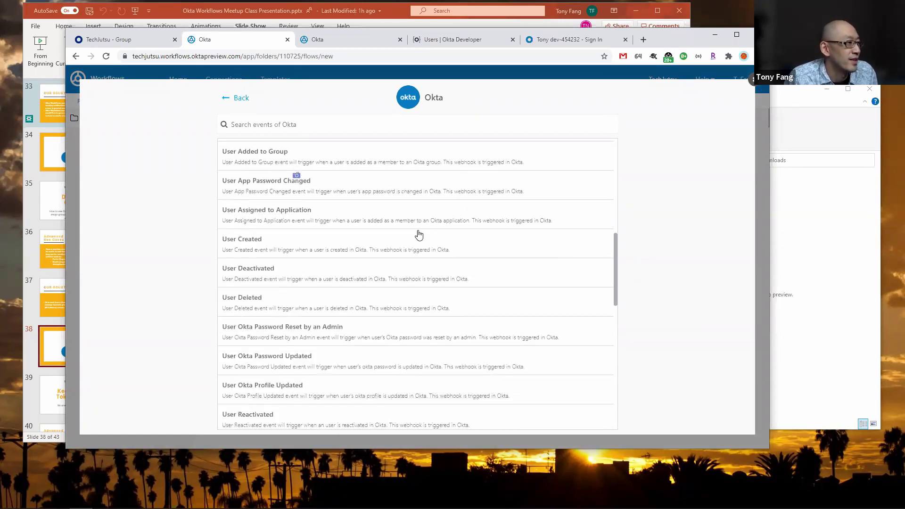
{"action": "scroll", "coordinate": [418, 234], "scroll_direction": "up", "scroll_amount": 6}
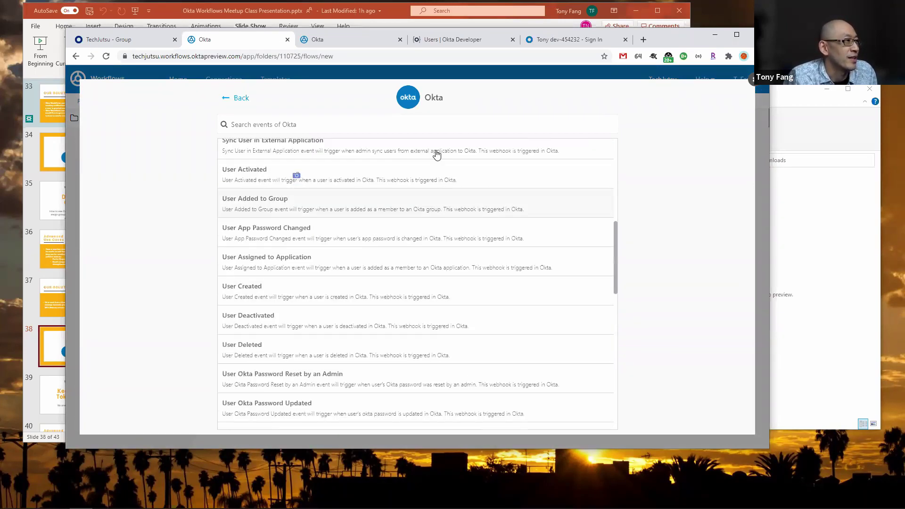
{"action": "left_click", "coordinate": [378, 119]}
{"action": "type", "text": "mfa"}
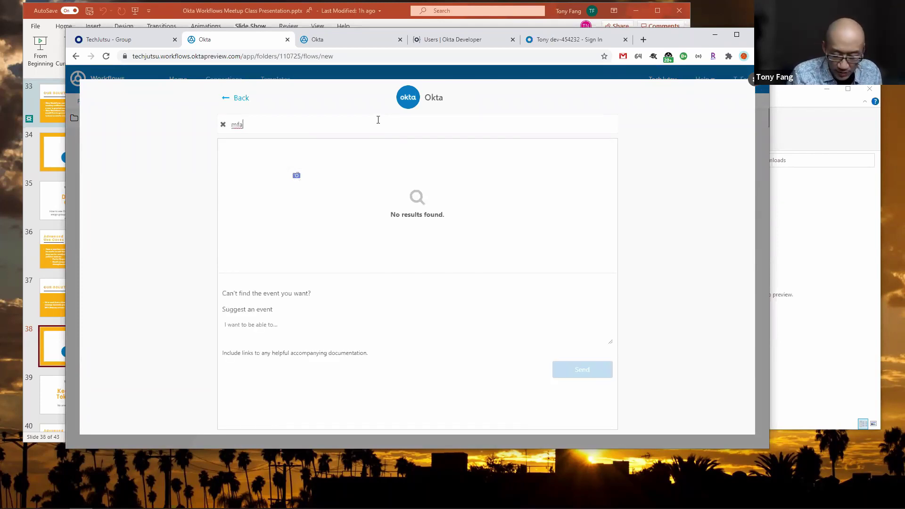
{"action": "key", "text": "BackSpace"}
{"action": "key", "text": "BackSpace"}
{"action": "key", "text": "BackSpace"}
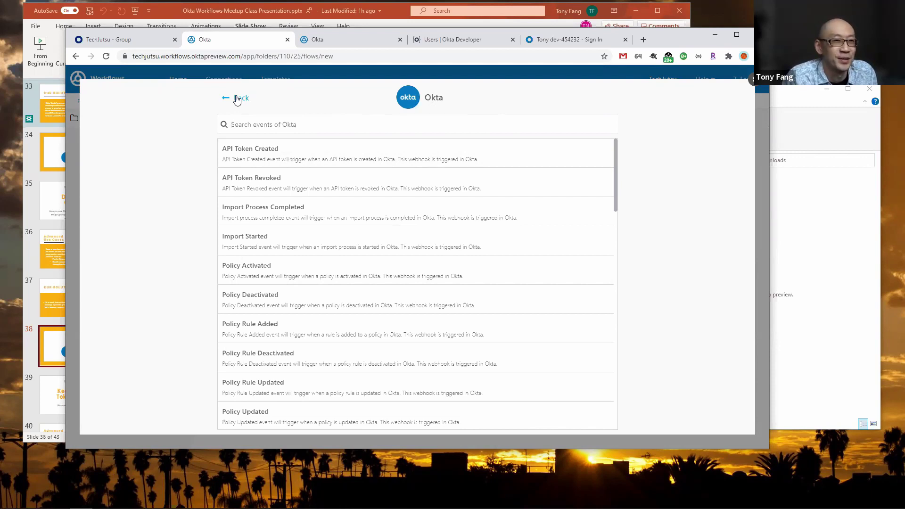
{"action": "left_click", "coordinate": [237, 99]}
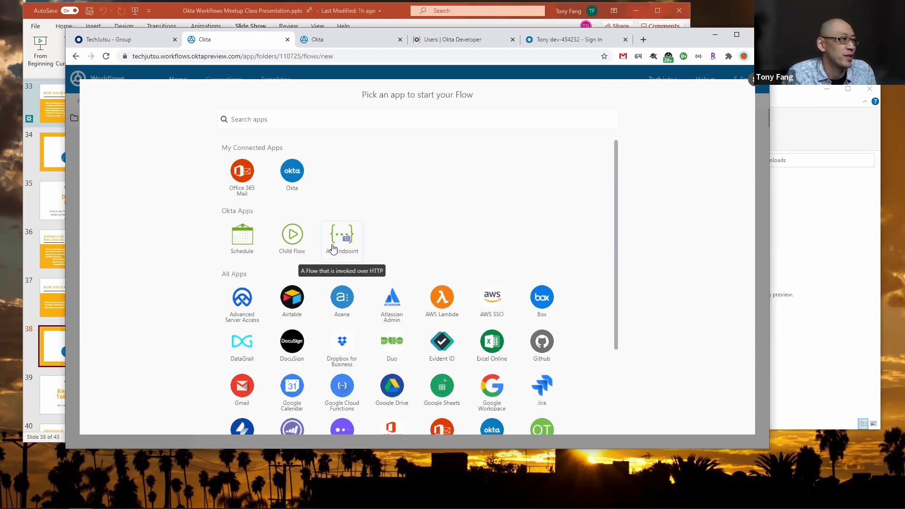
{"action": "left_click", "coordinate": [333, 248]}
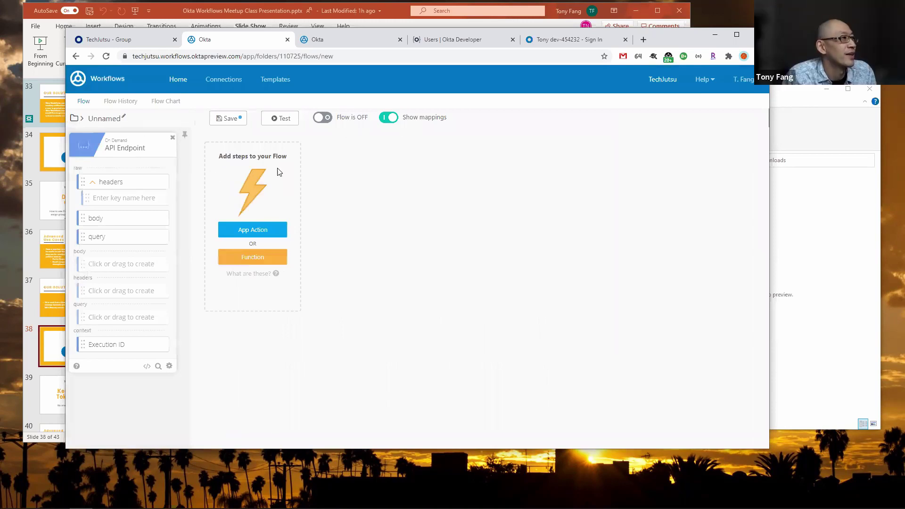
Save the flow as 'MFA Activate Event' with Save all data enabled, then turn it on
{"action": "left_click", "coordinate": [224, 120]}
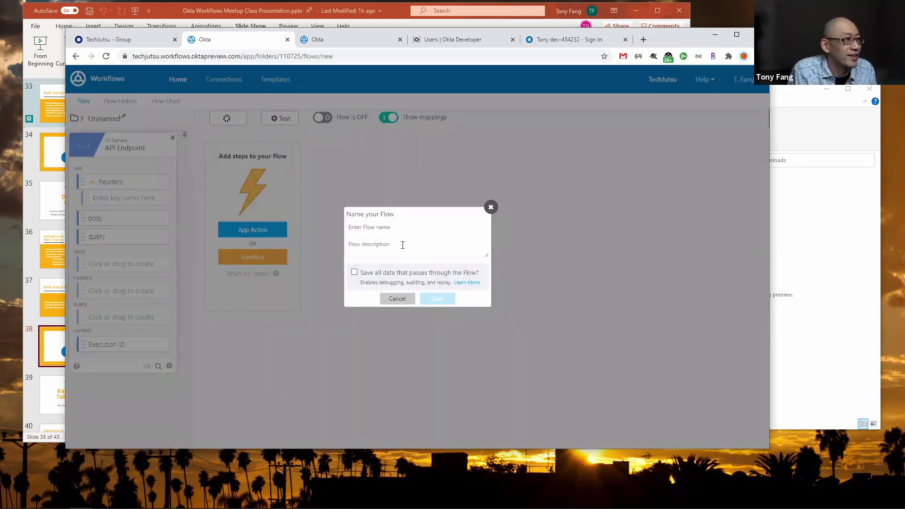
{"action": "type", "text": "MFA "}
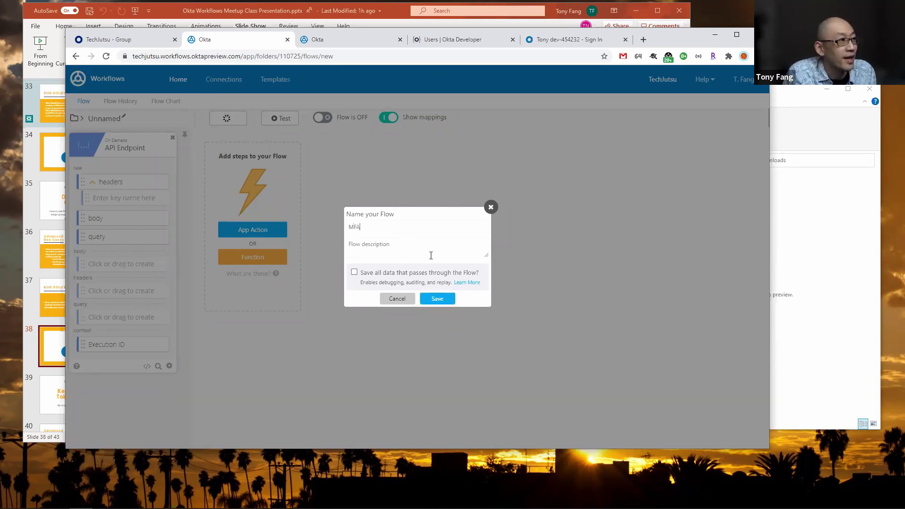
{"action": "type", "text": "Act"}
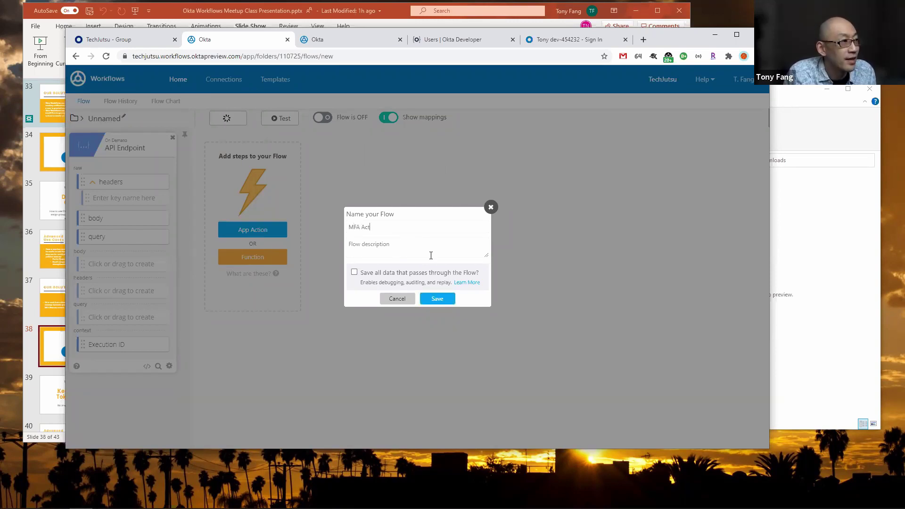
{"action": "type", "text": "ivat"}
{"action": "key", "text": "BackSpace"}
{"action": "key", "text": "BackSpace"}
{"action": "key", "text": "BackSpace"}
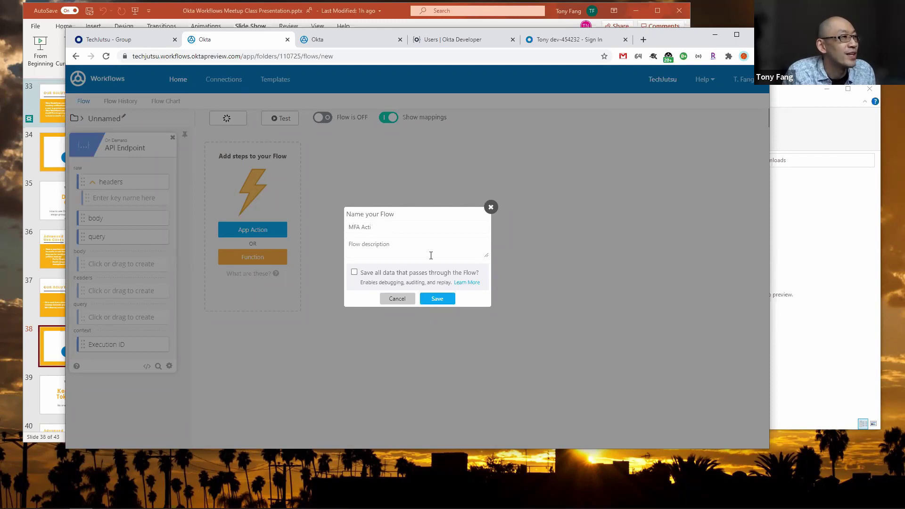
{"action": "type", "text": "vate "}
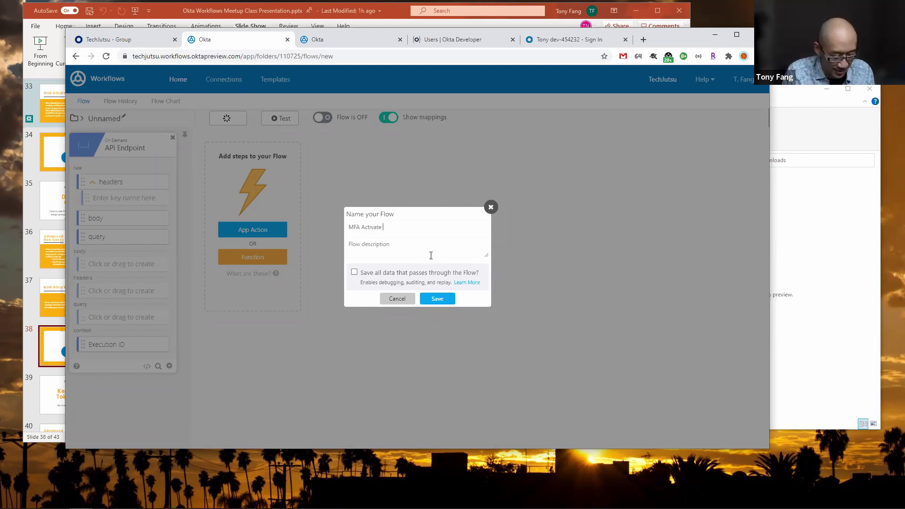
{"action": "type", "text": "Event"}
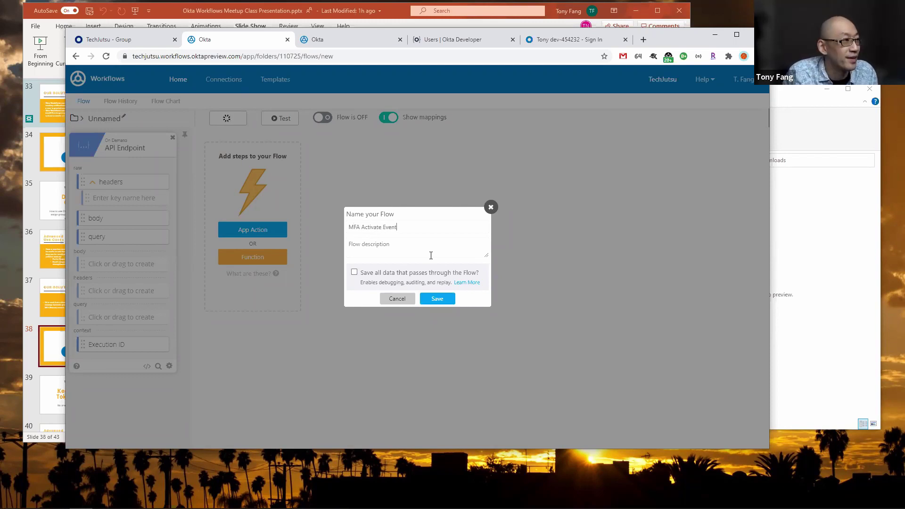
{"action": "left_click", "coordinate": [355, 272]}
{"action": "left_click", "coordinate": [444, 300]}
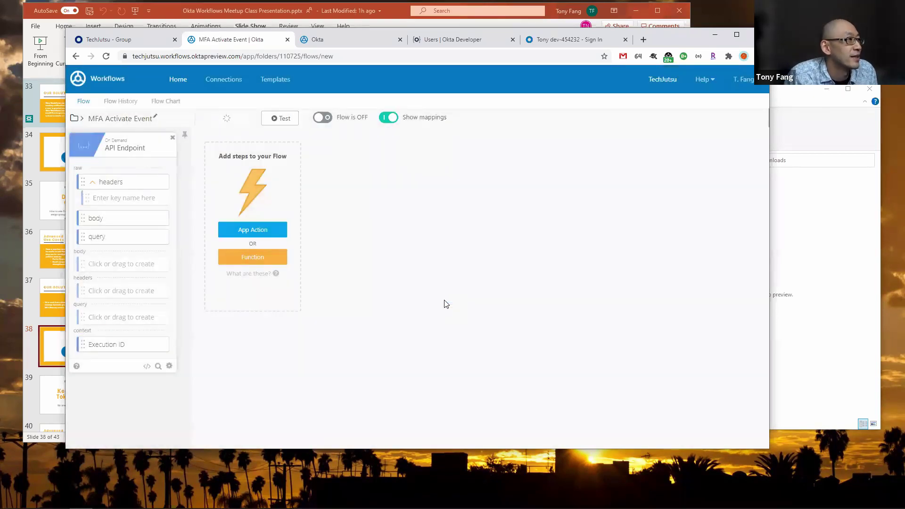
{"action": "left_click", "coordinate": [324, 118]}
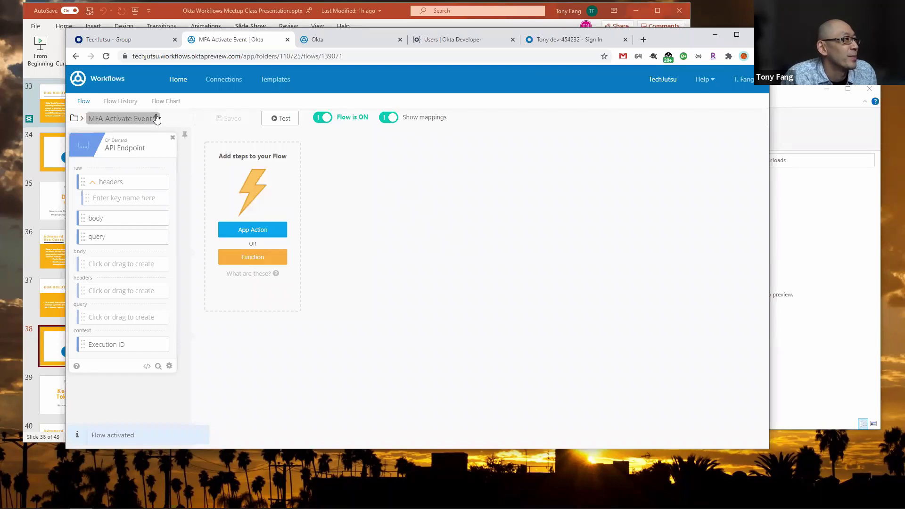
Expose the MFA Activate Event flow as a webhook and copy its Invoke URL
{"action": "left_click", "coordinate": [179, 81]}
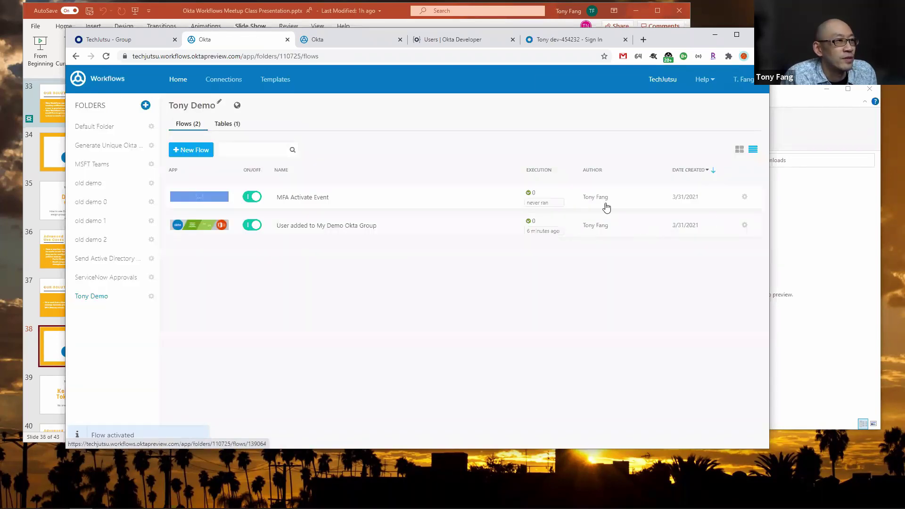
{"action": "left_click", "coordinate": [744, 197]}
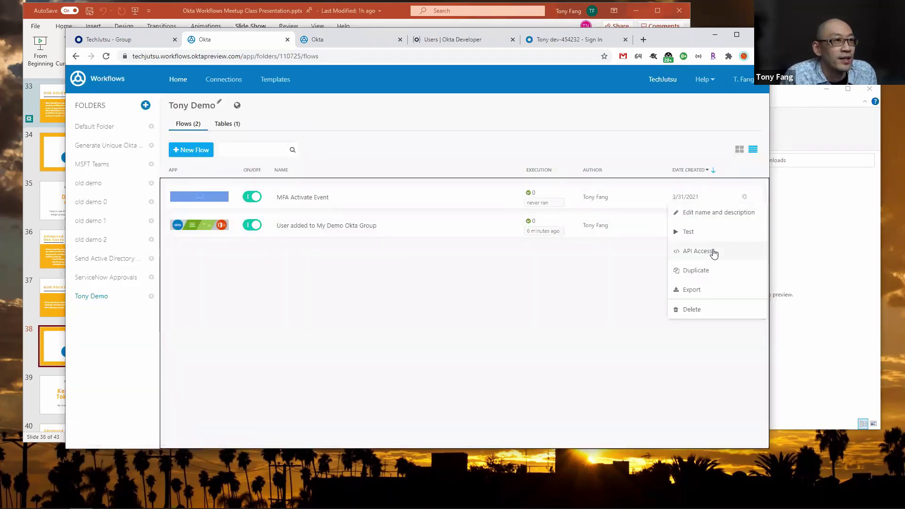
{"action": "left_click", "coordinate": [697, 251]}
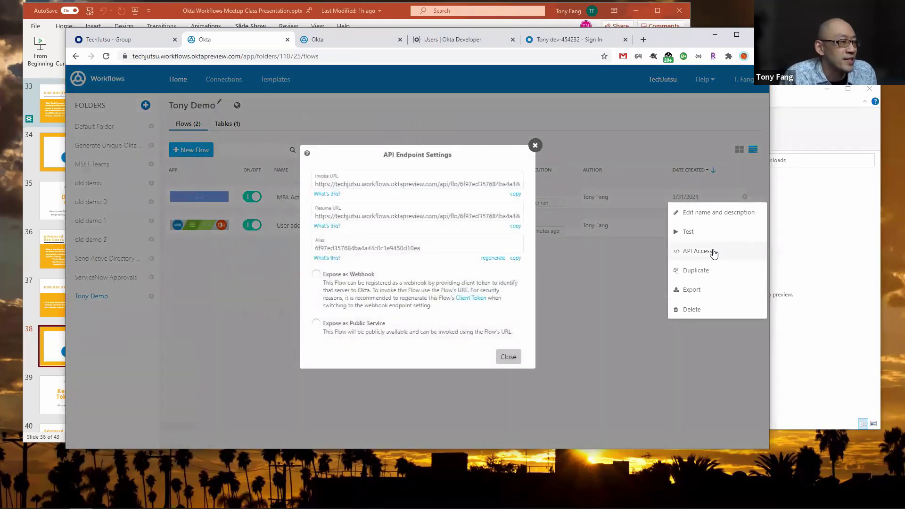
{"action": "left_click", "coordinate": [315, 276]}
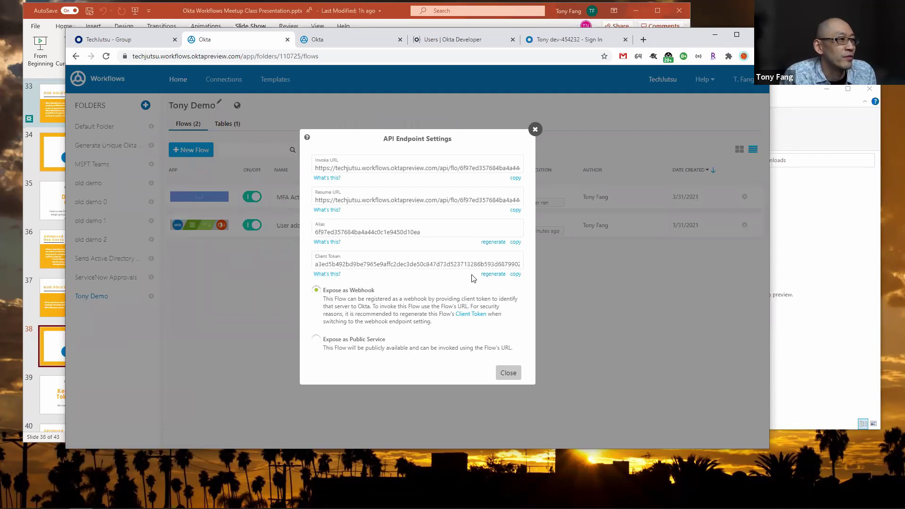
{"action": "left_click", "coordinate": [516, 179]}
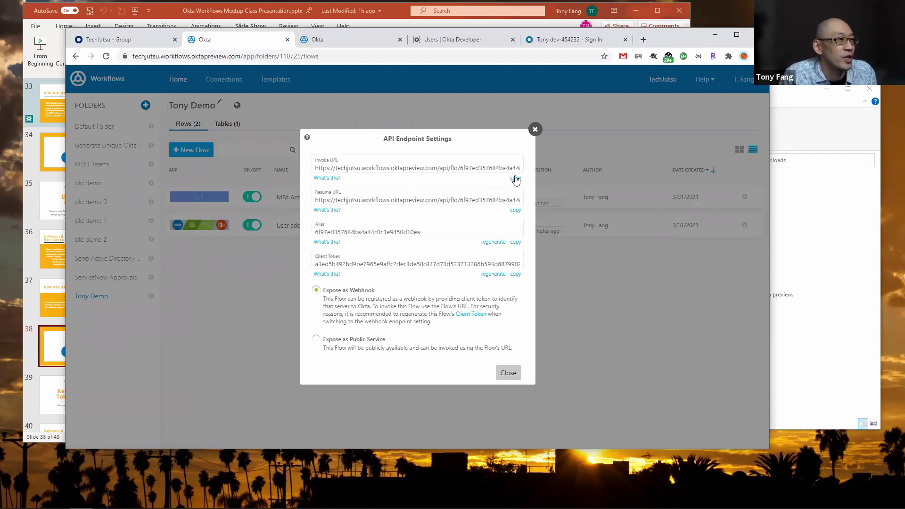
Go to the Event Hooks page in the Okta Admin Console's Workflow section
{"action": "left_click", "coordinate": [130, 40]}
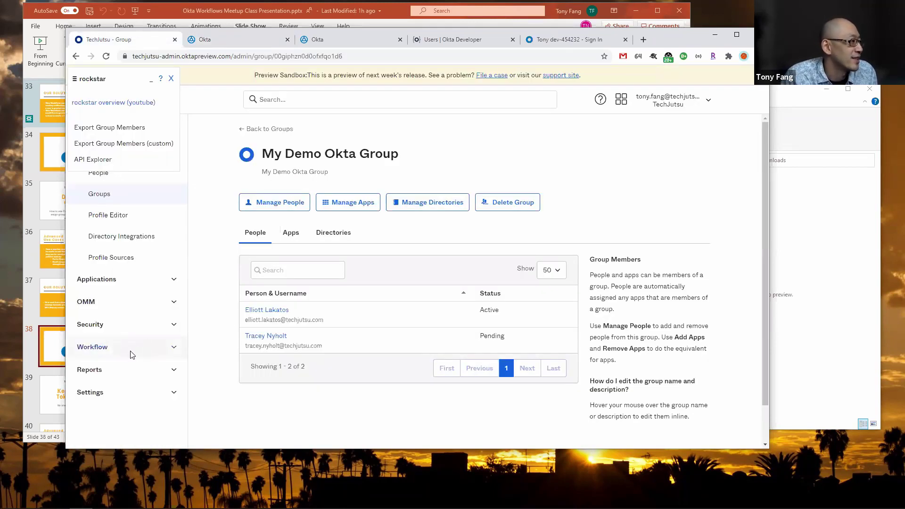
{"action": "left_click", "coordinate": [117, 350]}
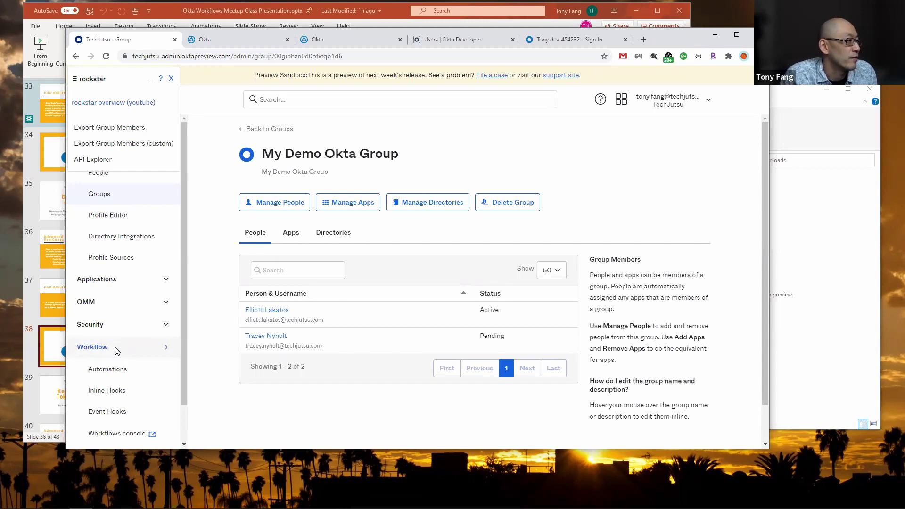
{"action": "scroll", "coordinate": [130, 372], "scroll_direction": "down", "scroll_amount": 1}
{"action": "left_click", "coordinate": [130, 374]}
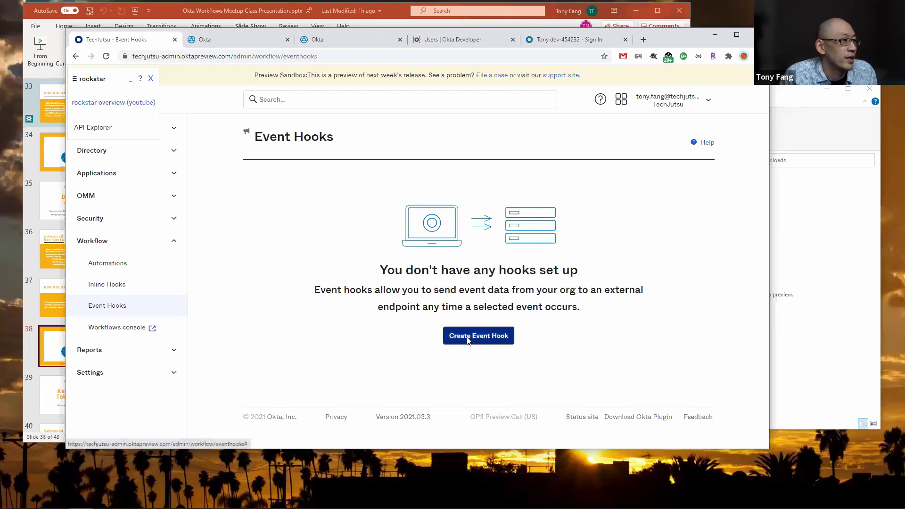
Create an event hook named 'MFA Activate' with the pasted Workflows URL and cleared authentication fields
{"action": "left_click", "coordinate": [468, 341]}
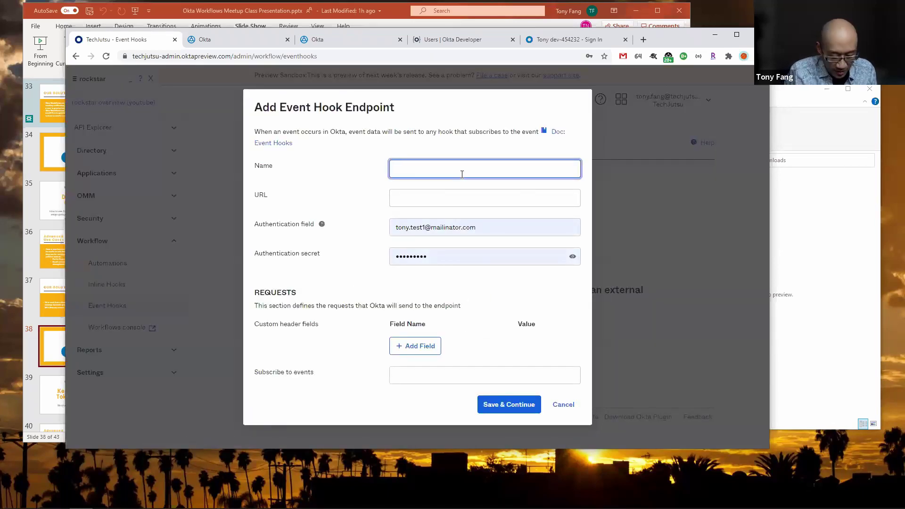
{"action": "type", "text": "MFA Ac"}
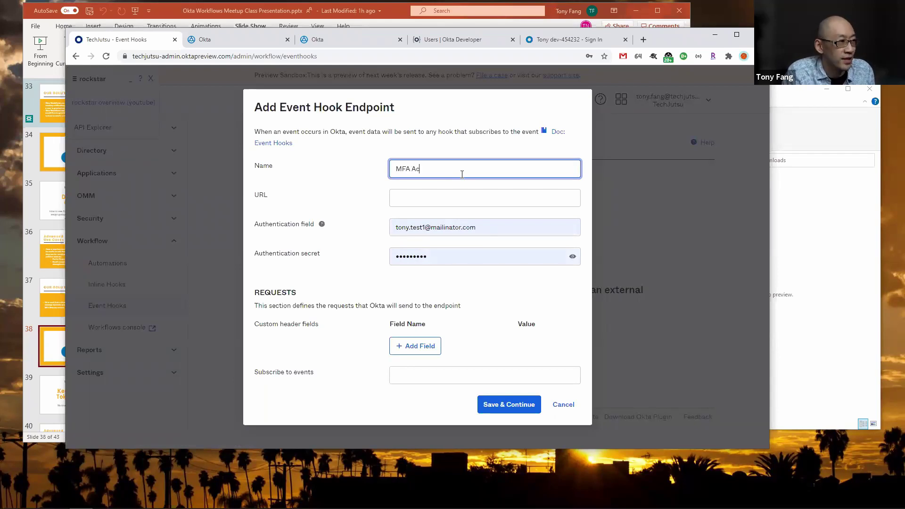
{"action": "type", "text": "tivate"}
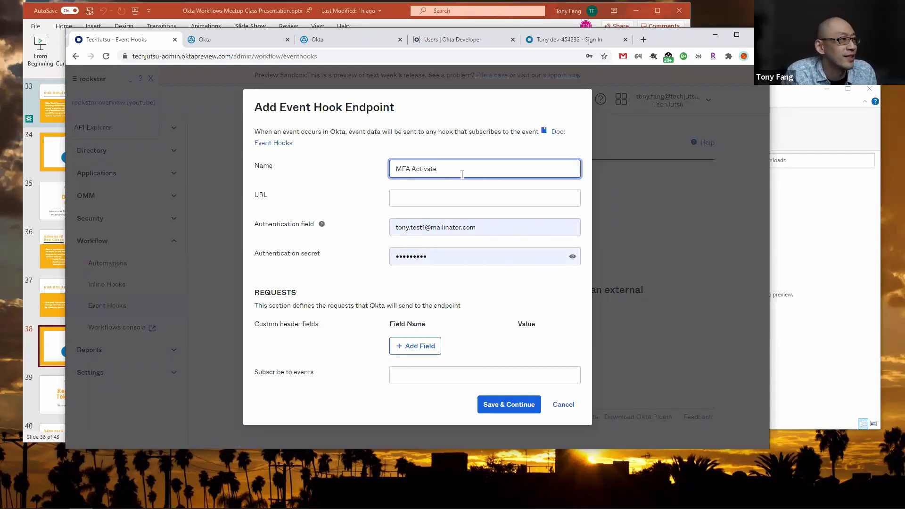
{"action": "left_click", "coordinate": [440, 197]}
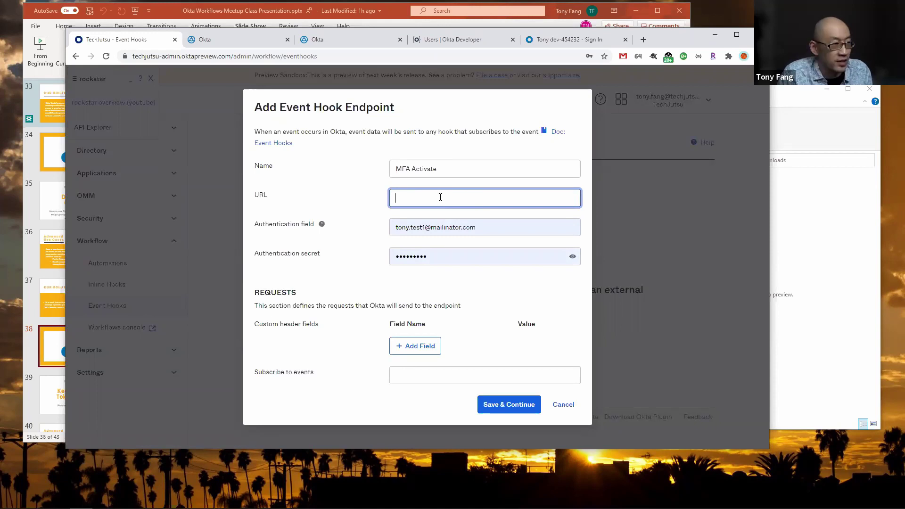
{"action": "key", "text": "ctrl+v"}
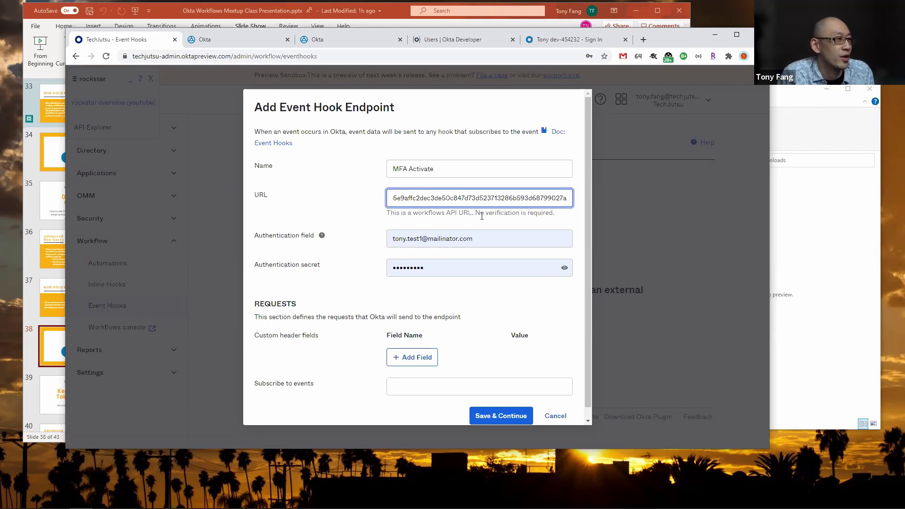
{"action": "key", "text": "Tab"}
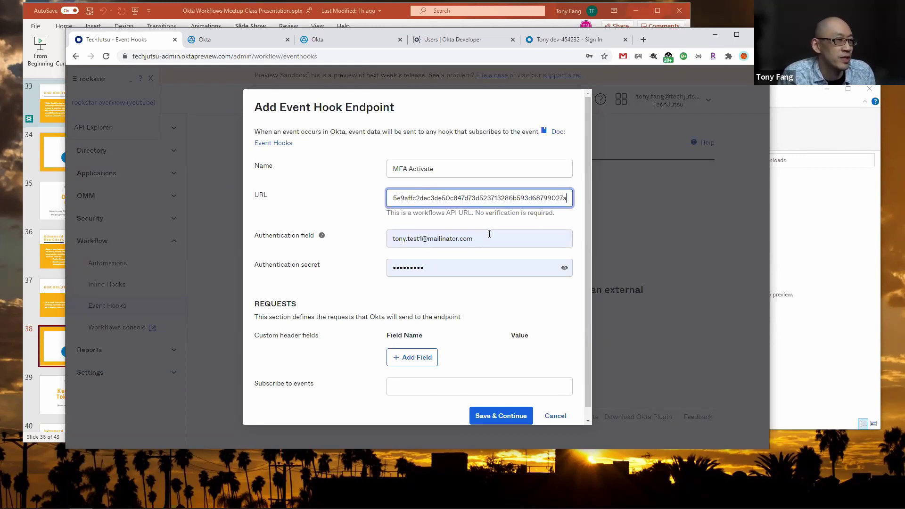
{"action": "key", "text": "BackSpace"}
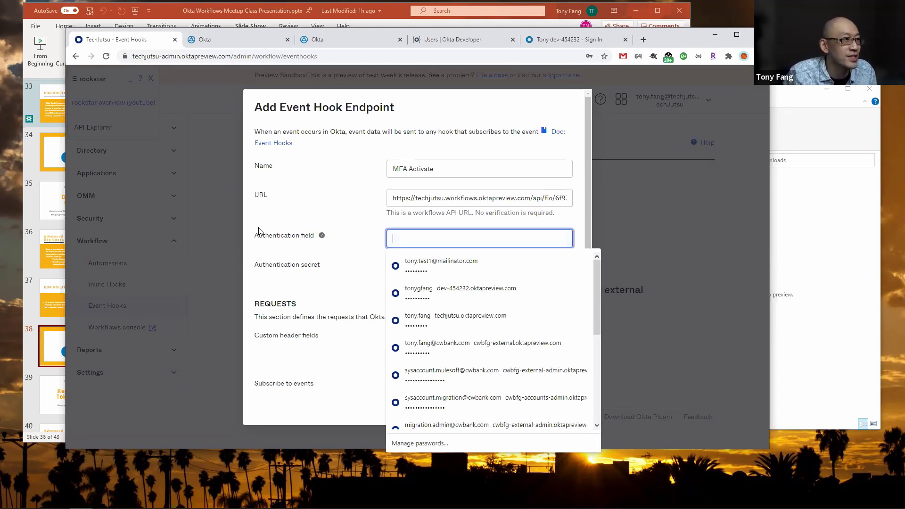
{"action": "left_click", "coordinate": [344, 204]}
{"action": "left_click", "coordinate": [461, 262]}
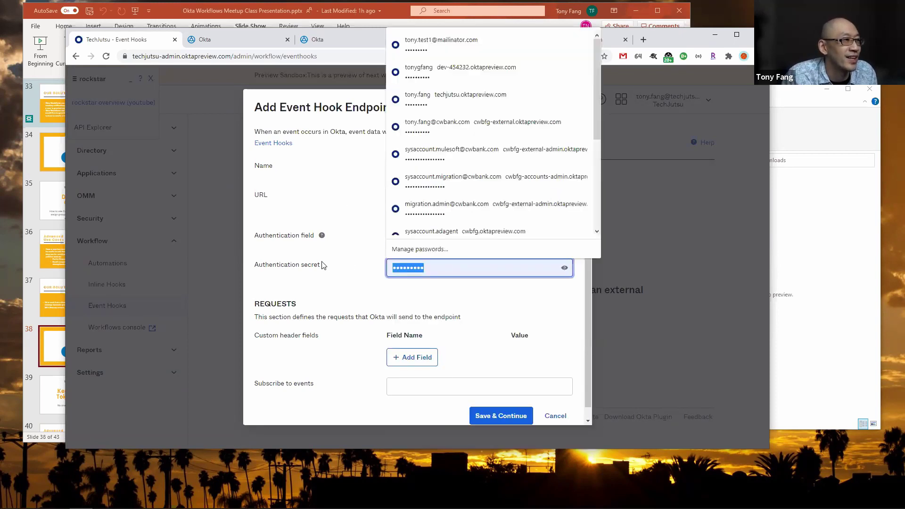
{"action": "key", "text": "BackSpace"}
{"action": "left_click", "coordinate": [354, 206]}
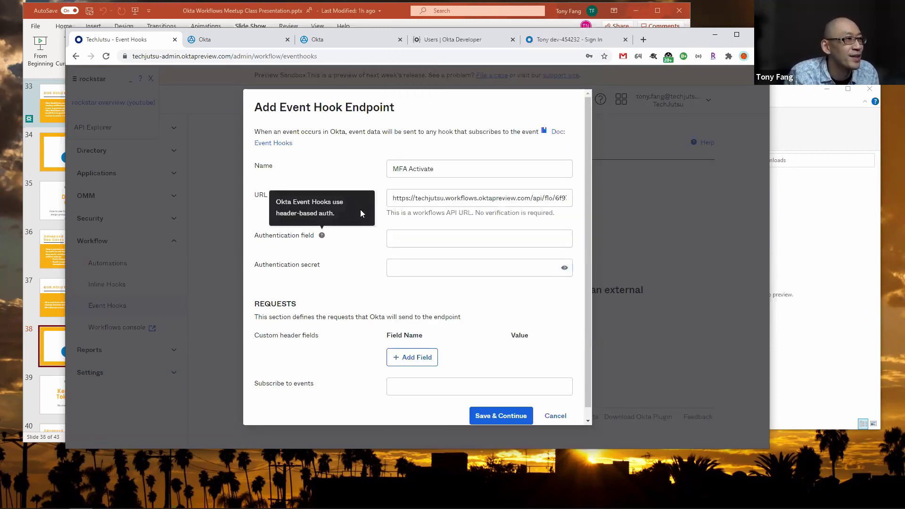
Subscribe the hook to User's MFA factor activated and save it
{"action": "left_click", "coordinate": [439, 390]}
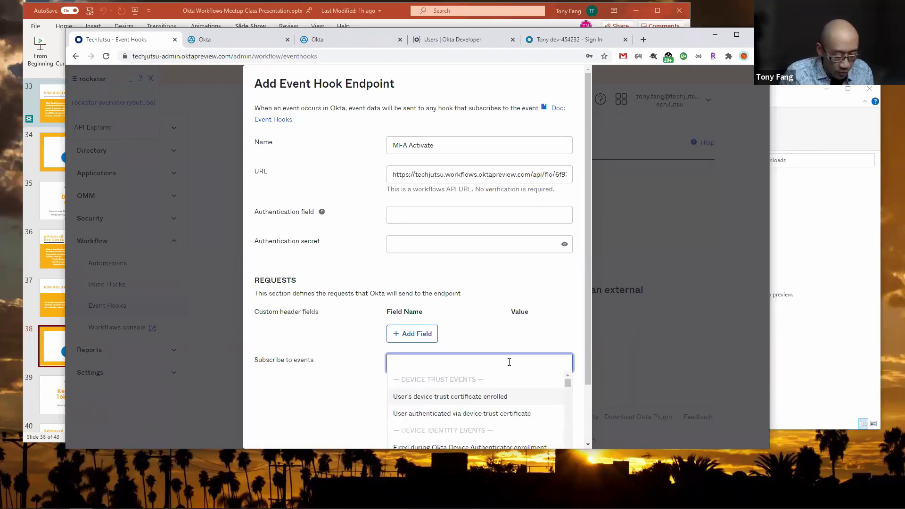
{"action": "type", "text": "mfa"}
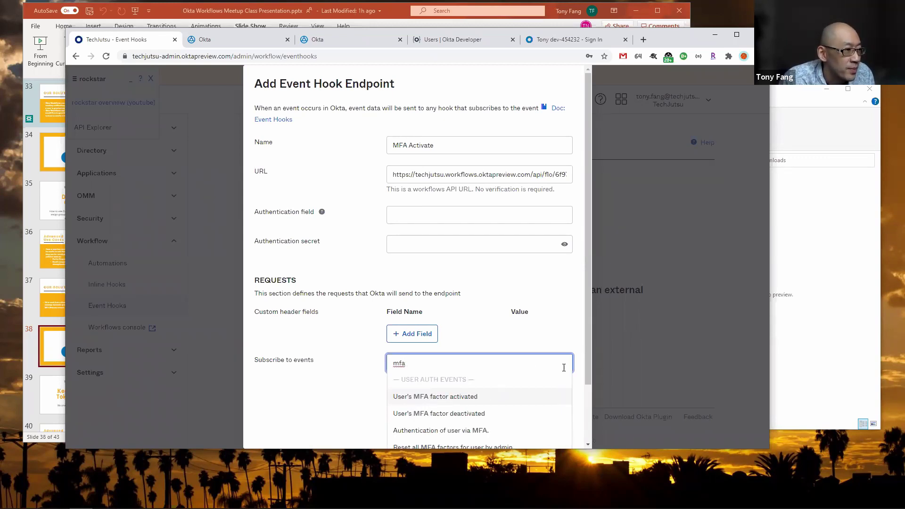
{"action": "scroll", "coordinate": [584, 367], "scroll_direction": "down", "scroll_amount": 1}
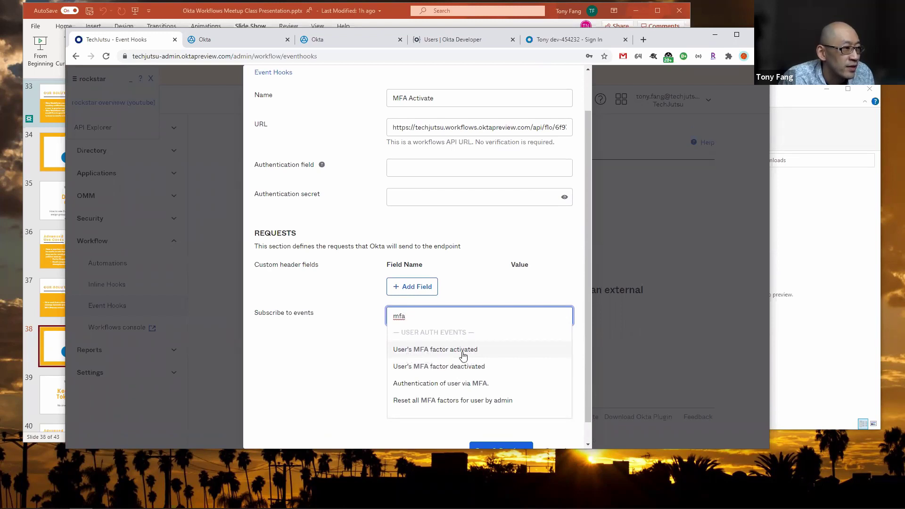
{"action": "left_click", "coordinate": [463, 354]}
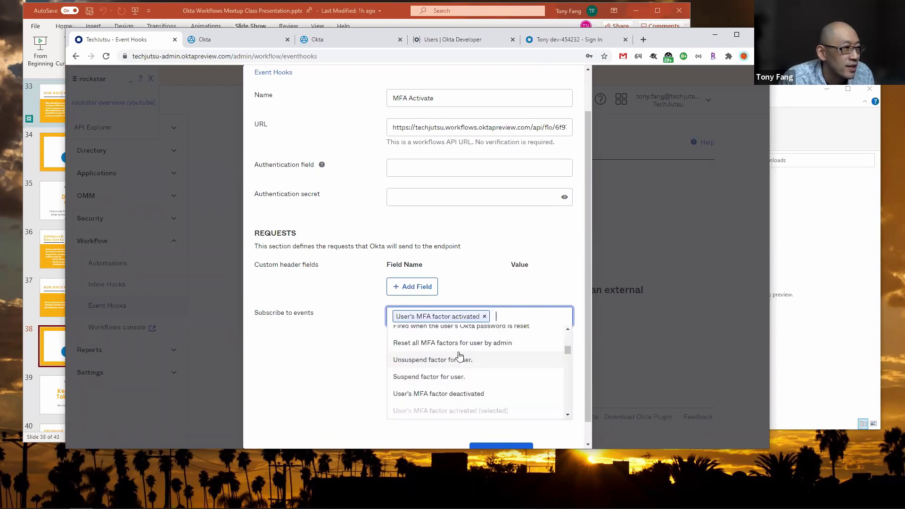
{"action": "left_click", "coordinate": [340, 329]}
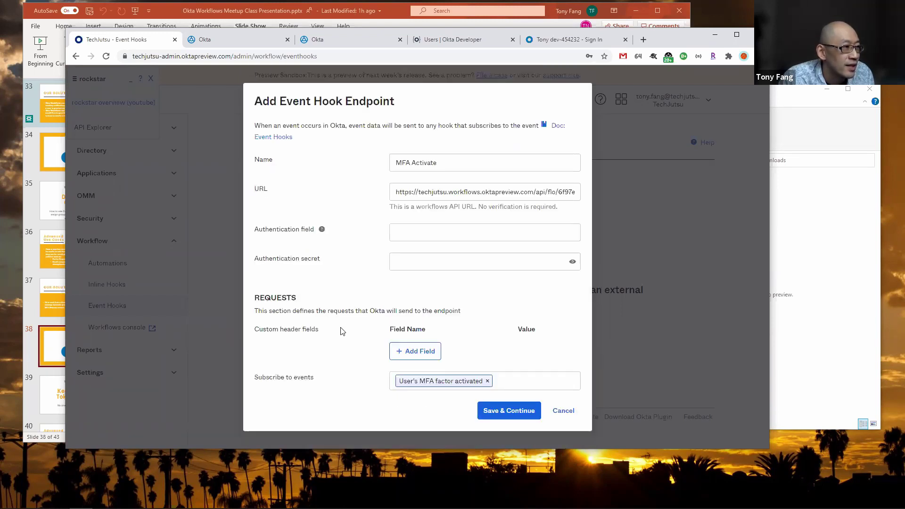
{"action": "left_click", "coordinate": [511, 410]}
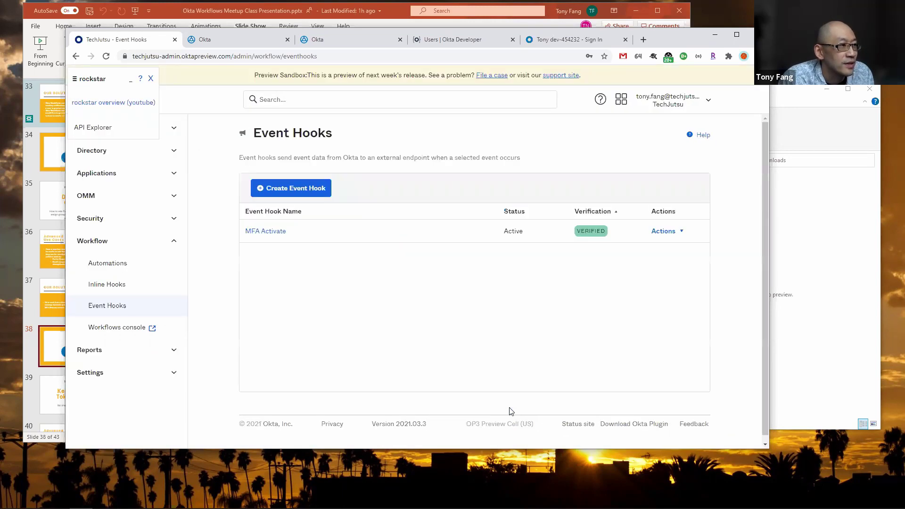
{"action": "left_click", "coordinate": [672, 234]}
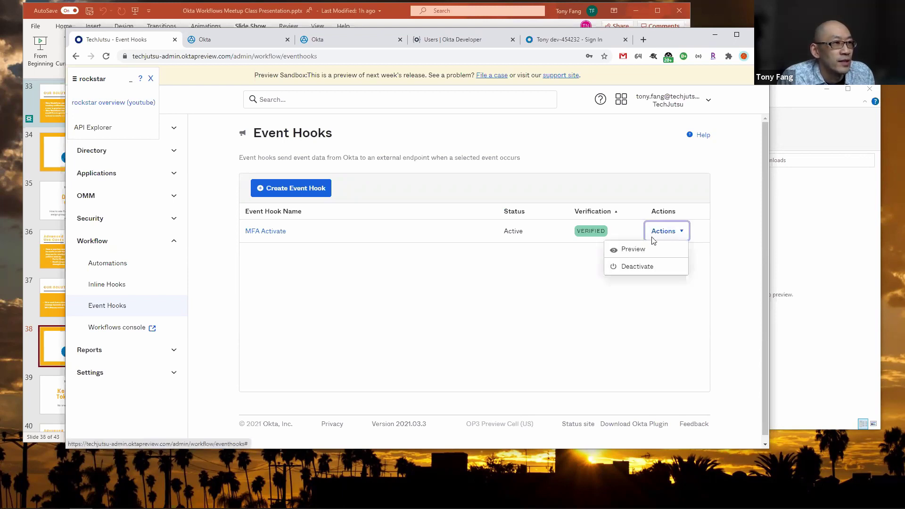
Preview the hook using User's MFA factor activated and the Mar 25 2021 2:31:25 log event
{"action": "left_click", "coordinate": [639, 252]}
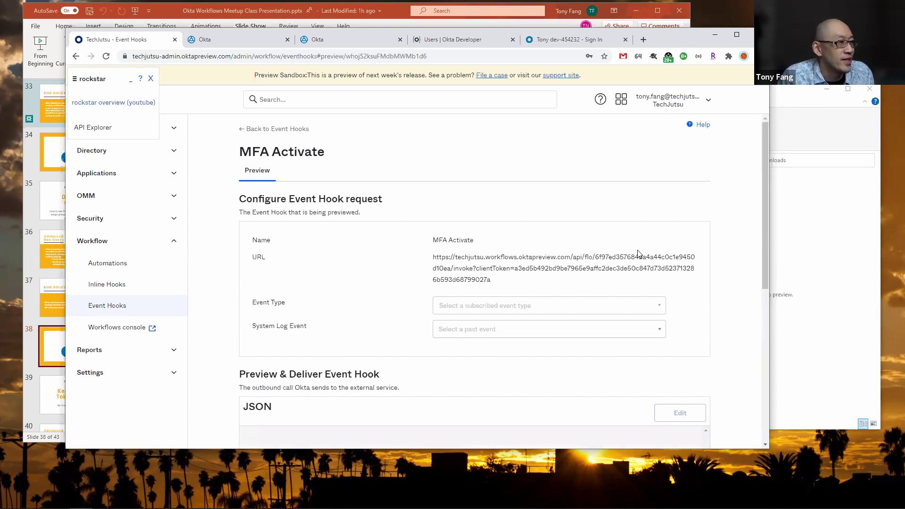
{"action": "left_click", "coordinate": [662, 308]}
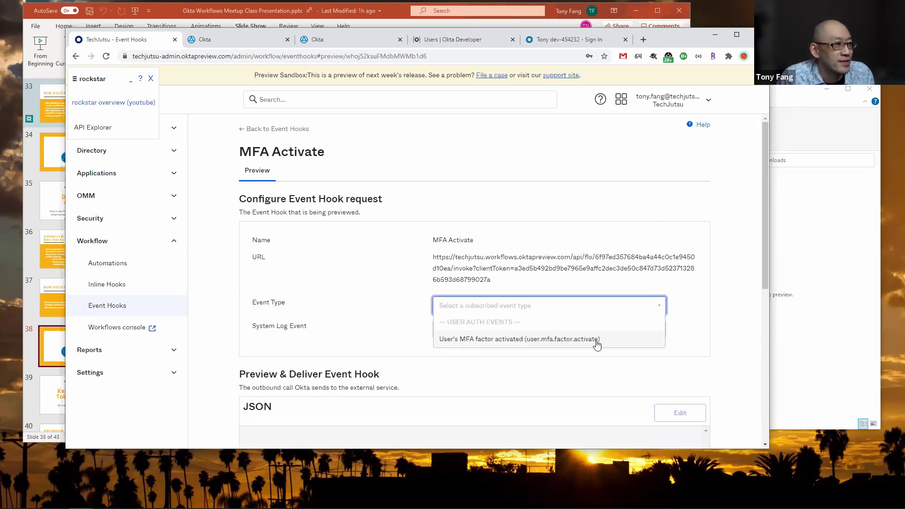
{"action": "left_click", "coordinate": [531, 339]}
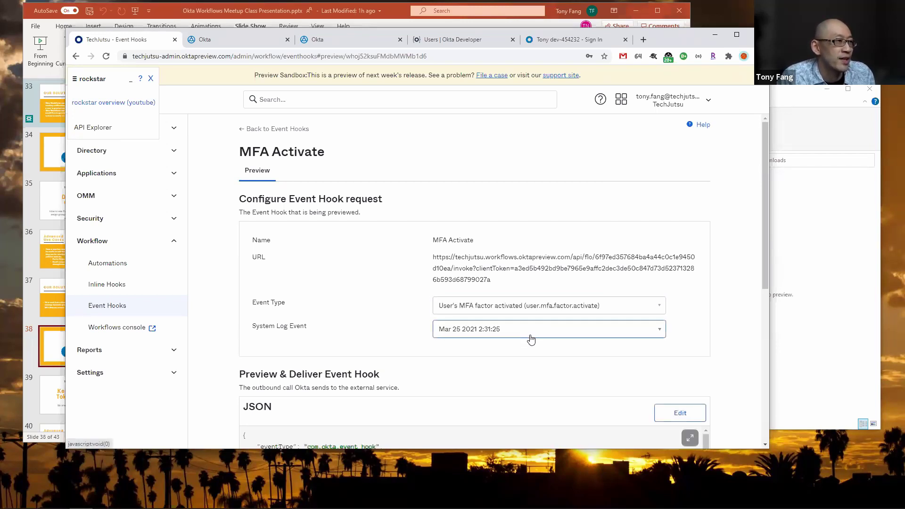
{"action": "left_click", "coordinate": [656, 331]}
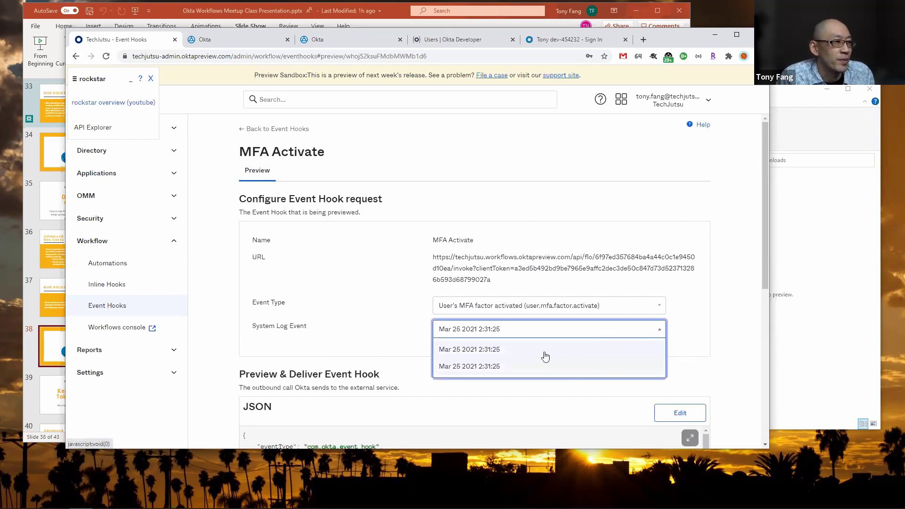
{"action": "left_click", "coordinate": [516, 354]}
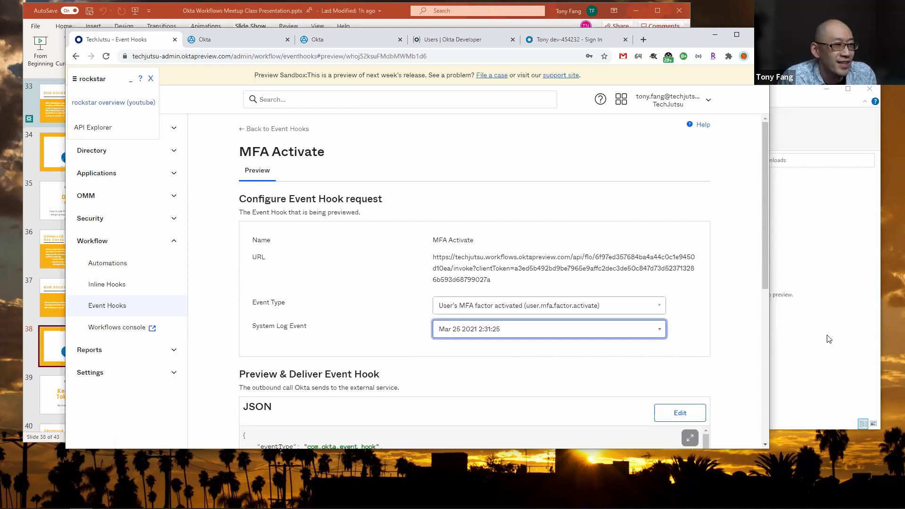
{"action": "scroll", "coordinate": [736, 323], "scroll_direction": "down", "scroll_amount": 5}
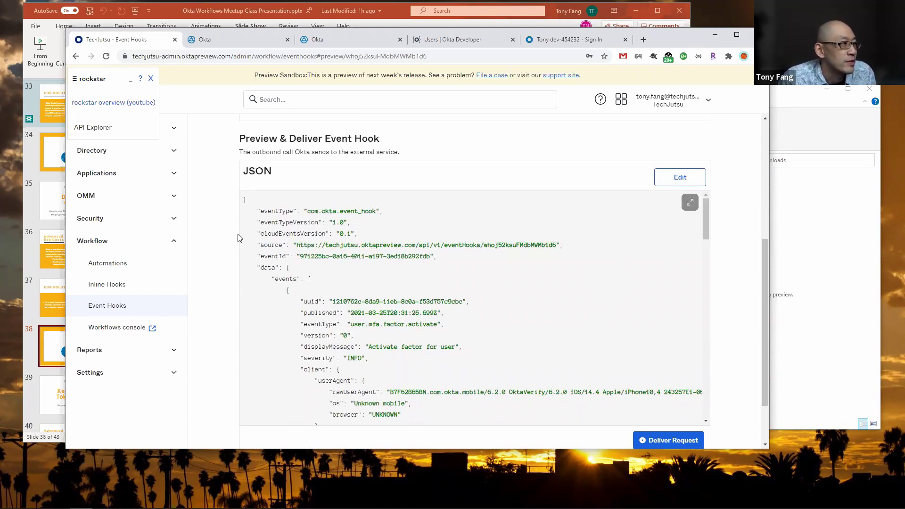
Scroll through the preview payload, highlighting its data section and events array
{"action": "scroll", "coordinate": [343, 266], "scroll_direction": "down", "scroll_amount": 1}
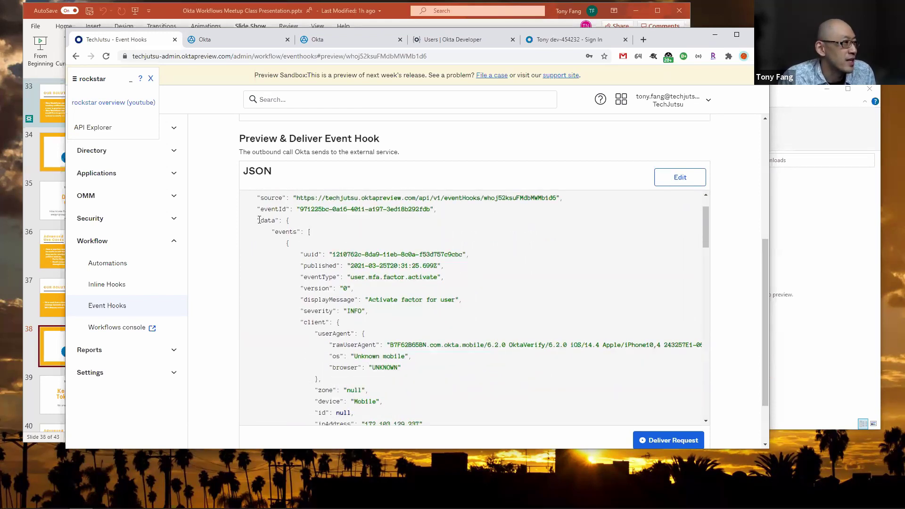
{"action": "left_click_drag", "start_coordinate": [258, 221], "coordinate": [289, 222]}
{"action": "scroll", "coordinate": [415, 254], "scroll_direction": "up", "scroll_amount": 1}
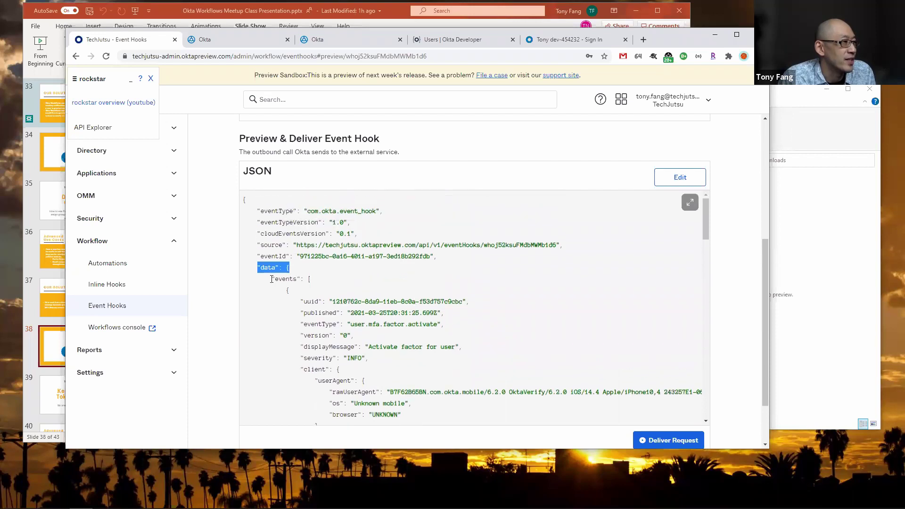
{"action": "left_click_drag", "start_coordinate": [273, 279], "coordinate": [303, 282]}
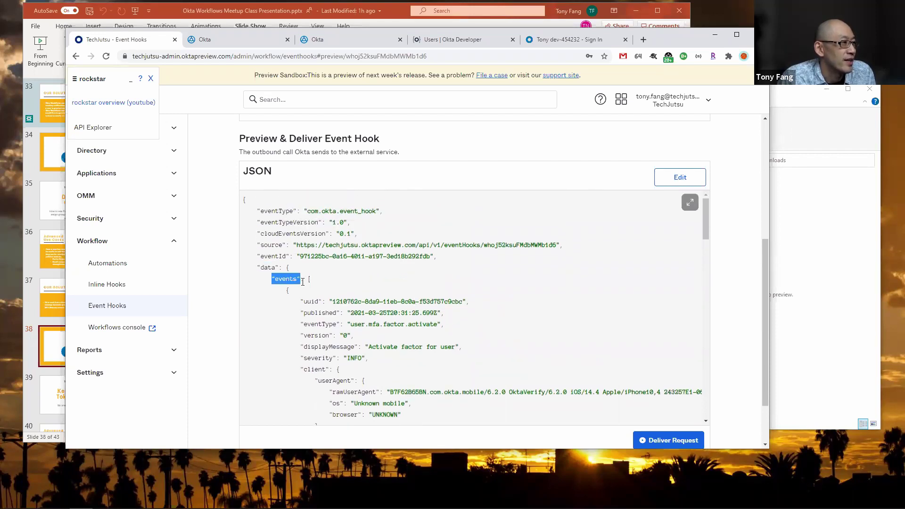
{"action": "scroll", "coordinate": [292, 305], "scroll_direction": "down", "scroll_amount": 1}
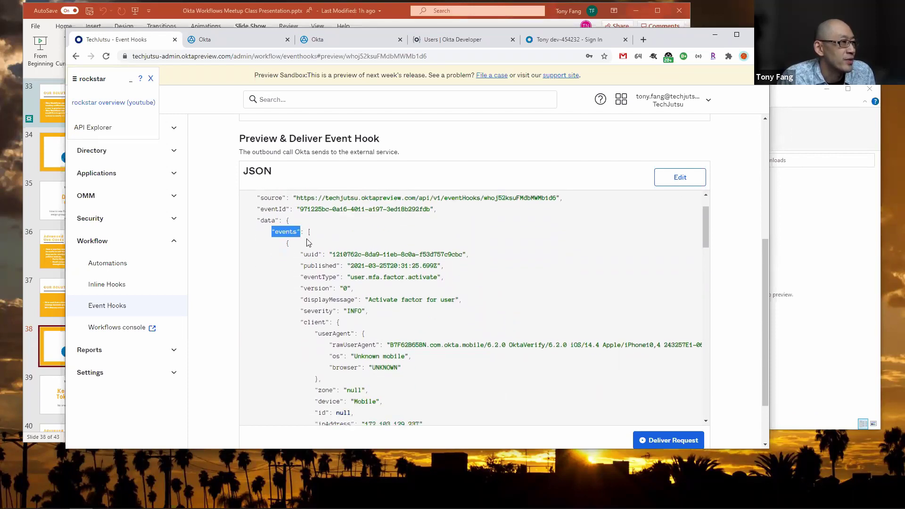
{"action": "left_click_drag", "start_coordinate": [309, 232], "coordinate": [313, 242]}
{"action": "left_click", "coordinate": [314, 242]}
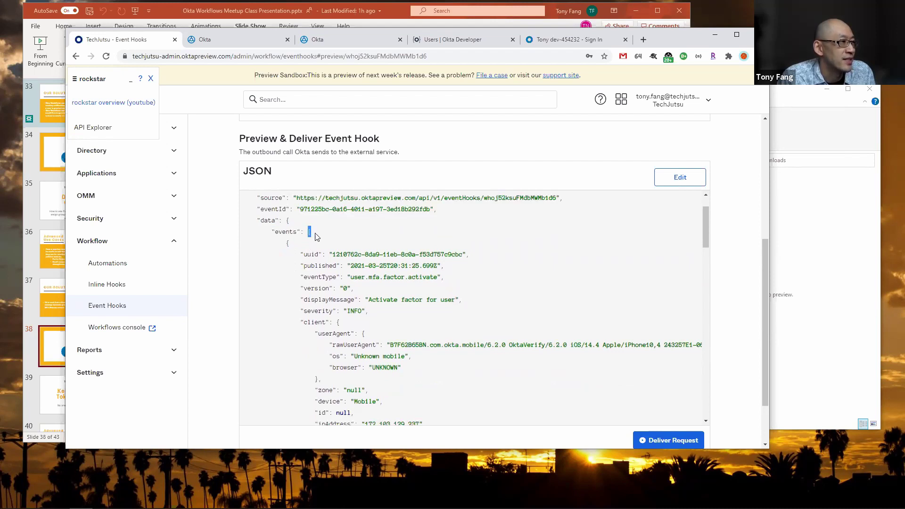
{"action": "scroll", "coordinate": [288, 252], "scroll_direction": "down", "scroll_amount": 1}
{"action": "scroll", "coordinate": [285, 248], "scroll_direction": "up", "scroll_amount": 3}
{"action": "scroll", "coordinate": [292, 247], "scroll_direction": "down", "scroll_amount": 3}
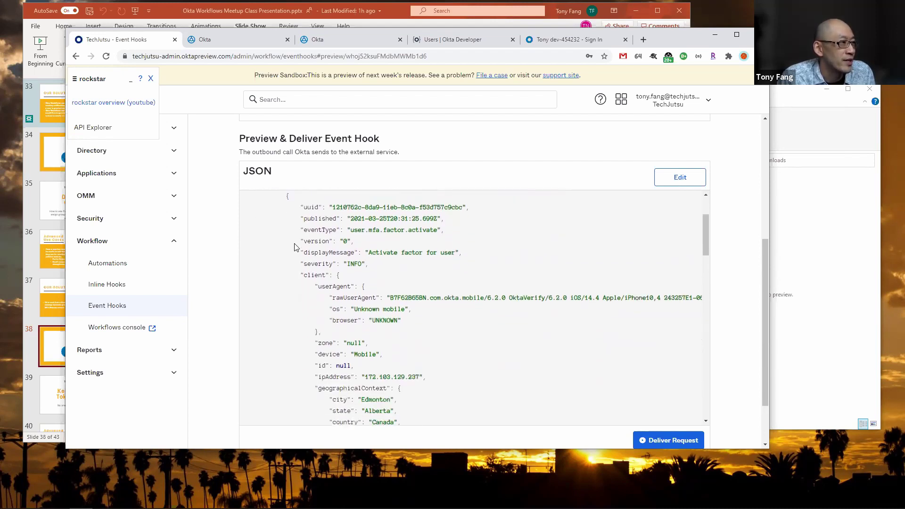
Scroll to the target array and highlight the activated user's id value
{"action": "left_click_drag", "start_coordinate": [283, 203], "coordinate": [418, 392]}
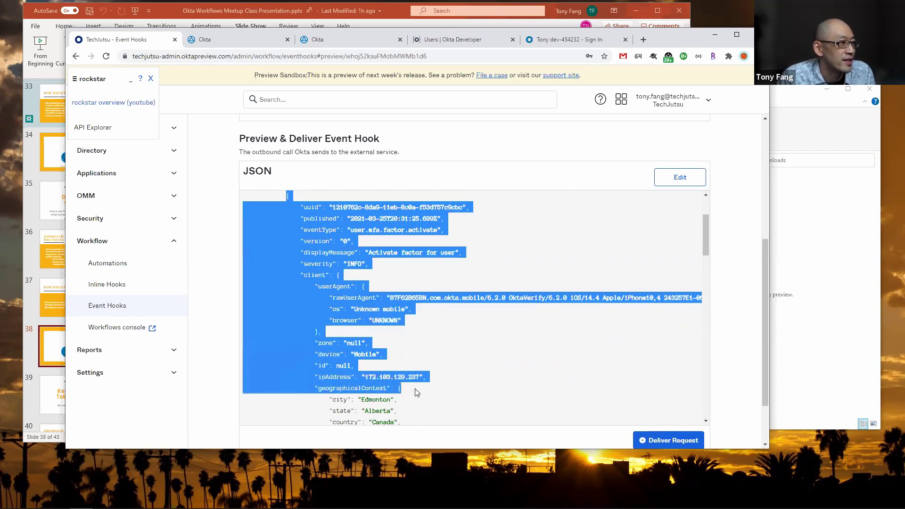
{"action": "scroll", "coordinate": [484, 352], "scroll_direction": "down", "scroll_amount": 1}
{"action": "scroll", "coordinate": [484, 352], "scroll_direction": "down", "scroll_amount": 5}
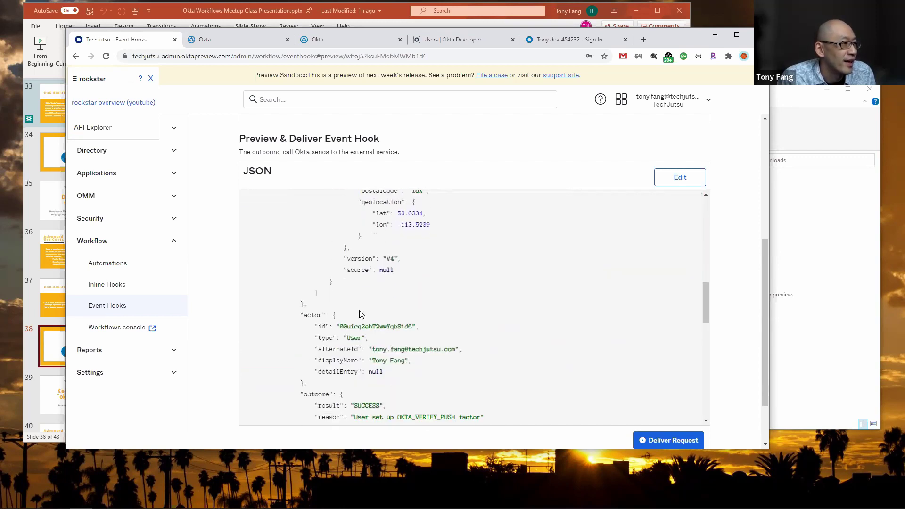
{"action": "scroll", "coordinate": [455, 283], "scroll_direction": "down", "scroll_amount": 2}
{"action": "scroll", "coordinate": [444, 292], "scroll_direction": "up", "scroll_amount": 1}
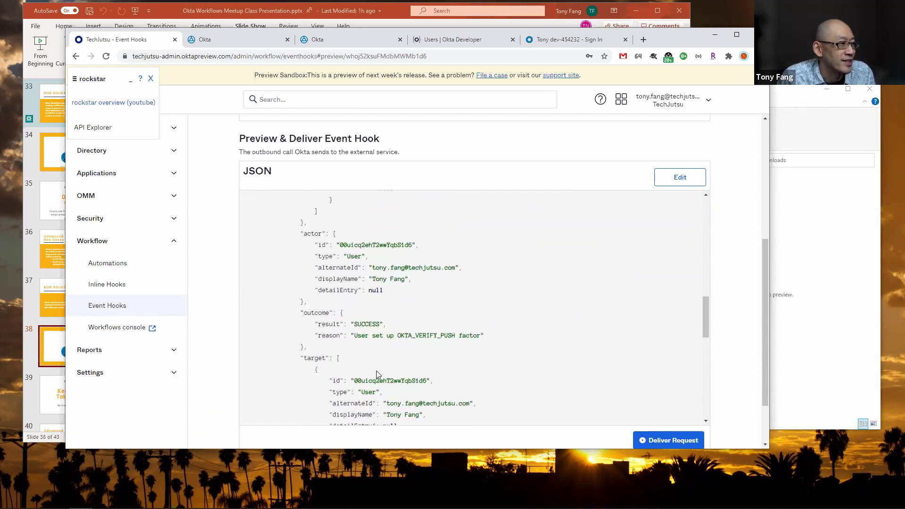
{"action": "scroll", "coordinate": [427, 366], "scroll_direction": "down", "scroll_amount": 1}
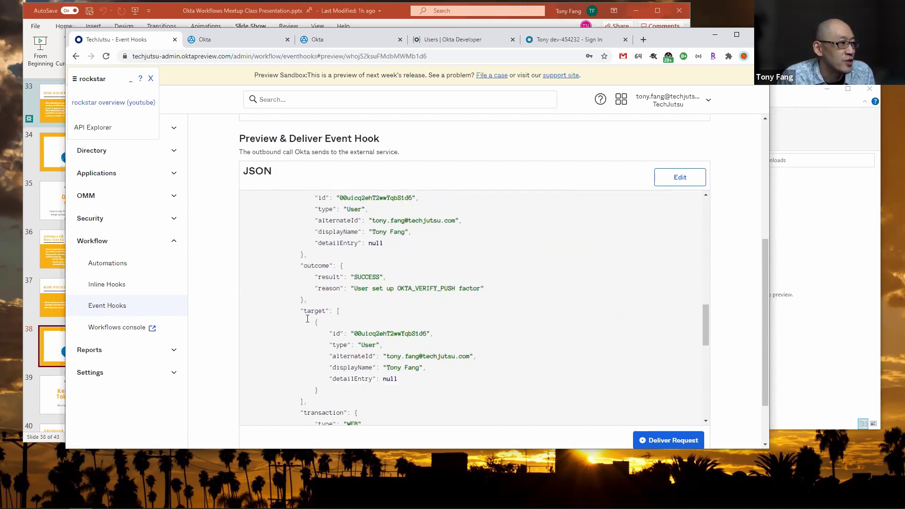
{"action": "left_click_drag", "start_coordinate": [307, 319], "coordinate": [511, 385]}
{"action": "scroll", "coordinate": [583, 340], "scroll_direction": "up", "scroll_amount": 1}
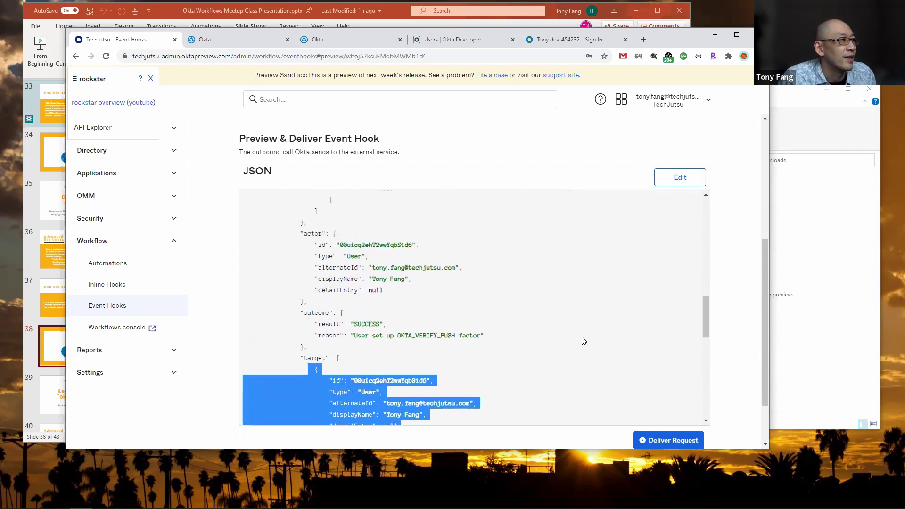
{"action": "scroll", "coordinate": [582, 340], "scroll_direction": "up", "scroll_amount": 1}
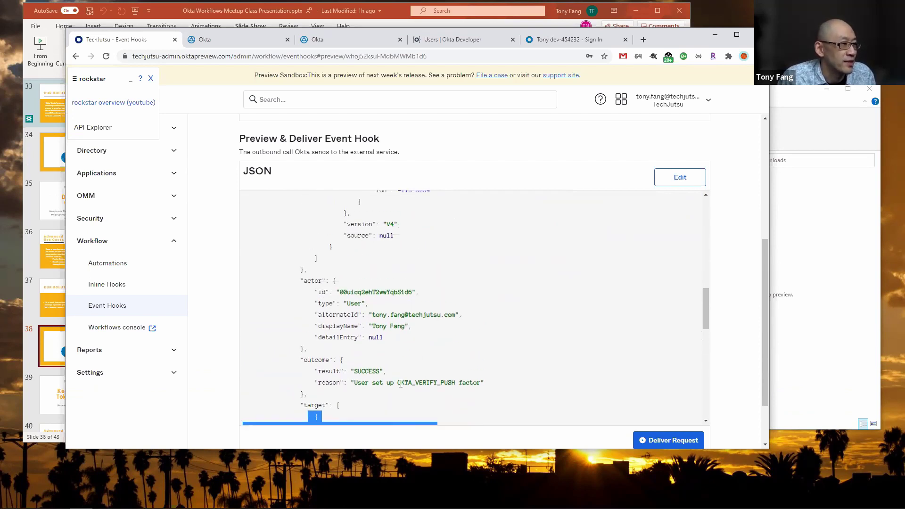
{"action": "scroll", "coordinate": [483, 376], "scroll_direction": "down", "scroll_amount": 1}
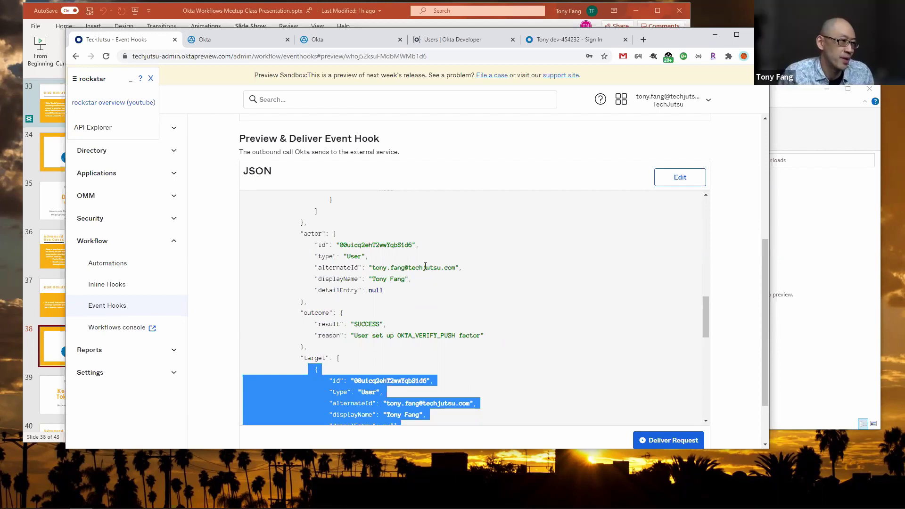
{"action": "scroll", "coordinate": [448, 288], "scroll_direction": "down", "scroll_amount": 2}
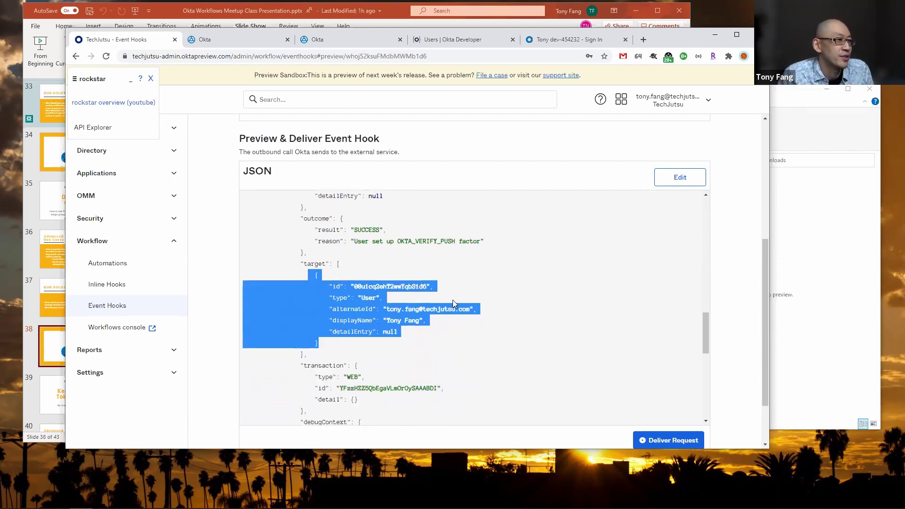
{"action": "left_click", "coordinate": [427, 278]}
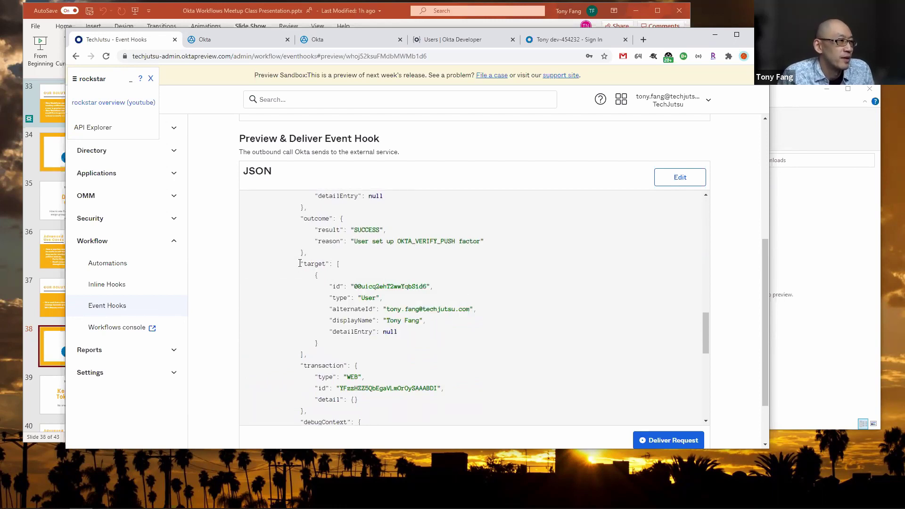
{"action": "left_click_drag", "start_coordinate": [302, 263], "coordinate": [320, 277]}
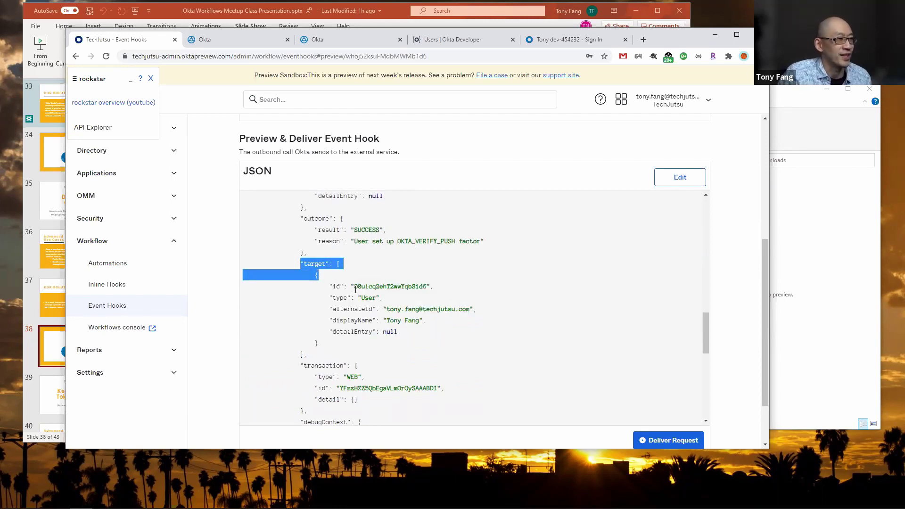
{"action": "left_click", "coordinate": [343, 273]}
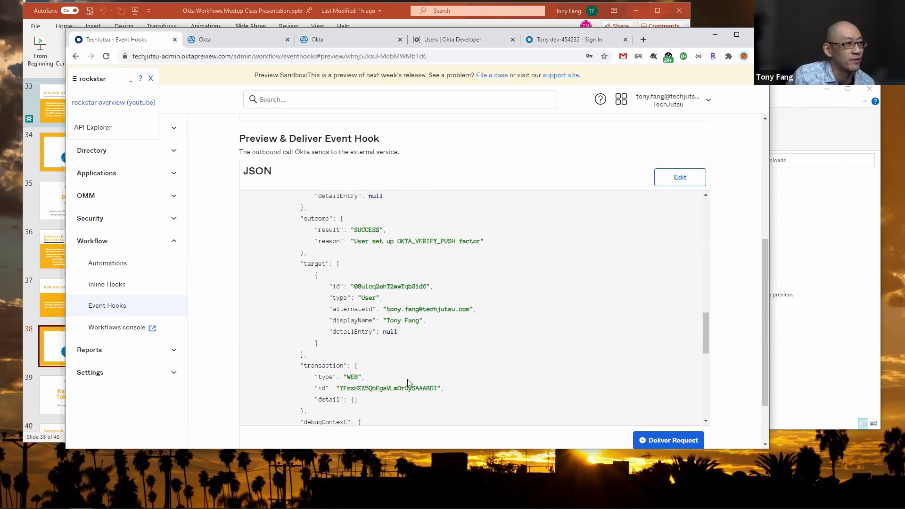
{"action": "double_click", "coordinate": [396, 286]}
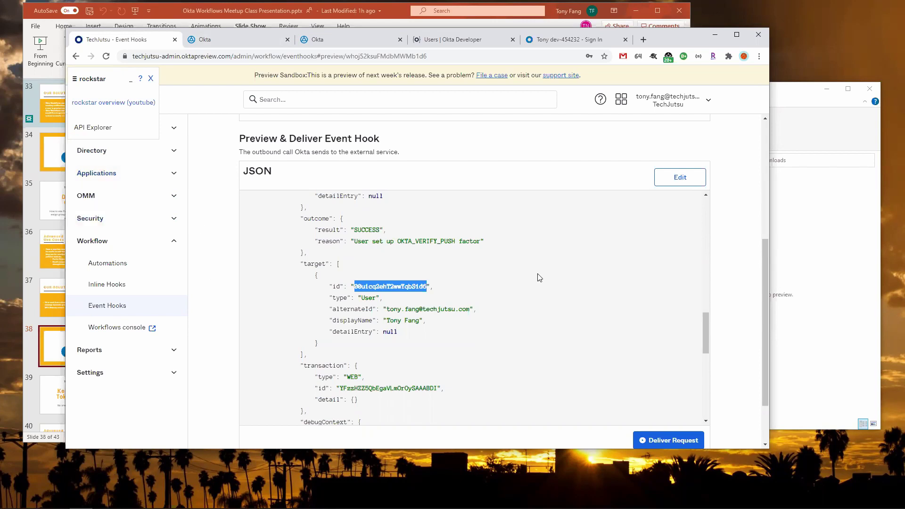
Highlight the source IP value in ipChain, then scroll up to the client and userAgent details
{"action": "scroll", "coordinate": [528, 280], "scroll_direction": "up", "scroll_amount": 5}
{"action": "scroll", "coordinate": [518, 284], "scroll_direction": "up", "scroll_amount": 2}
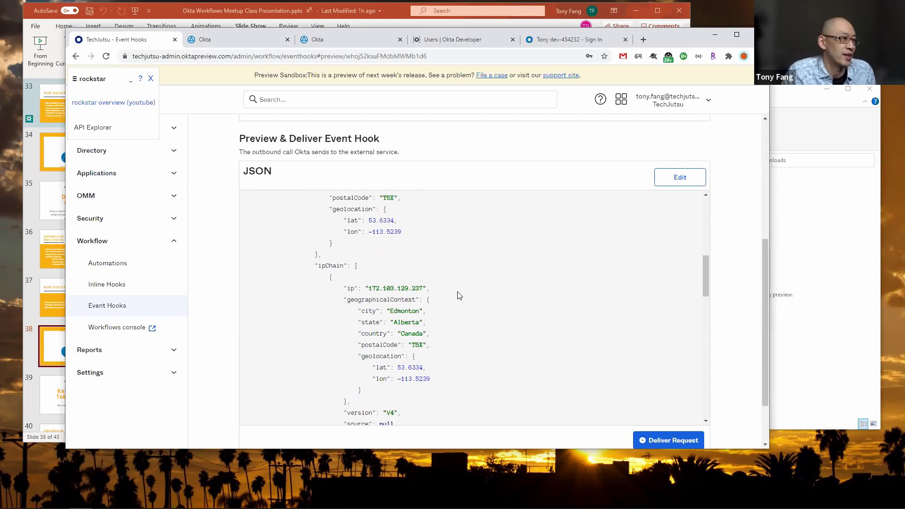
{"action": "left_click_drag", "start_coordinate": [369, 289], "coordinate": [490, 292]}
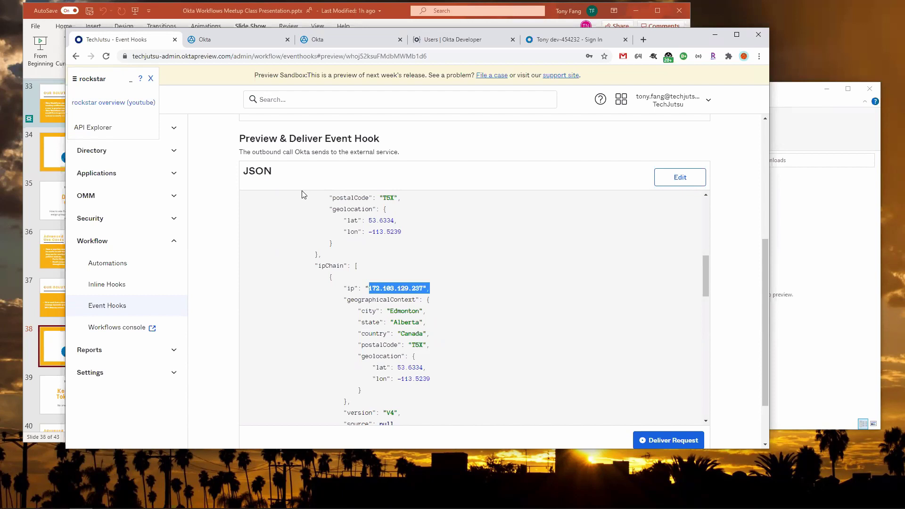
{"action": "scroll", "coordinate": [302, 194], "scroll_direction": "up", "scroll_amount": 2}
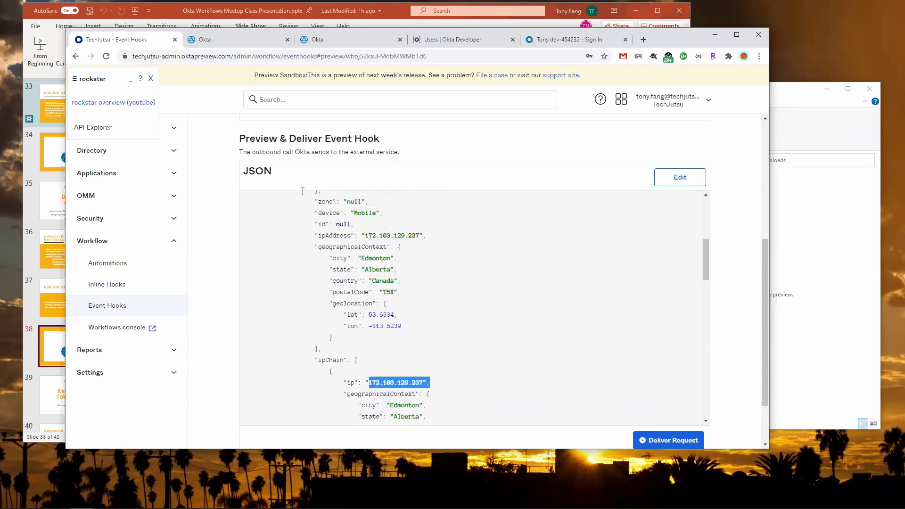
{"action": "scroll", "coordinate": [302, 191], "scroll_direction": "up", "scroll_amount": 2}
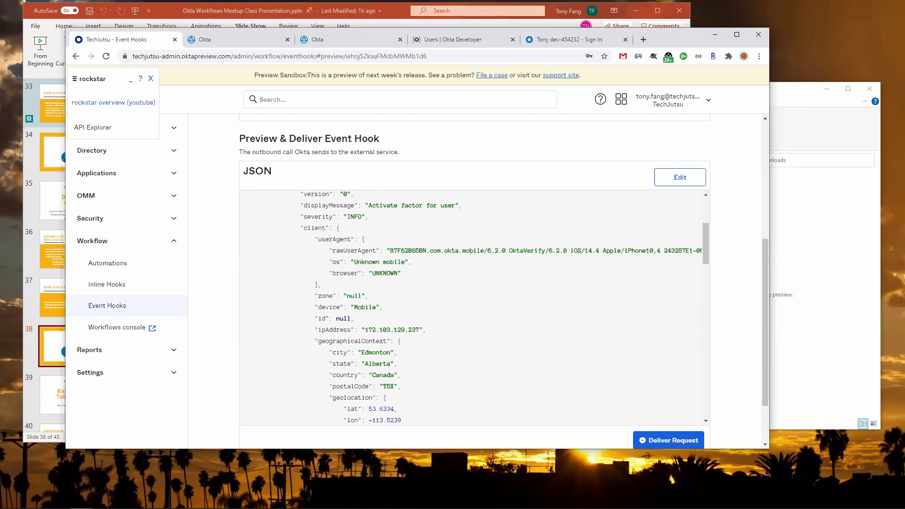
Review the hook settings at the top of the preview, then deliver the request to Workflows
{"action": "left_click_drag", "start_coordinate": [706, 253], "coordinate": [705, 241]}
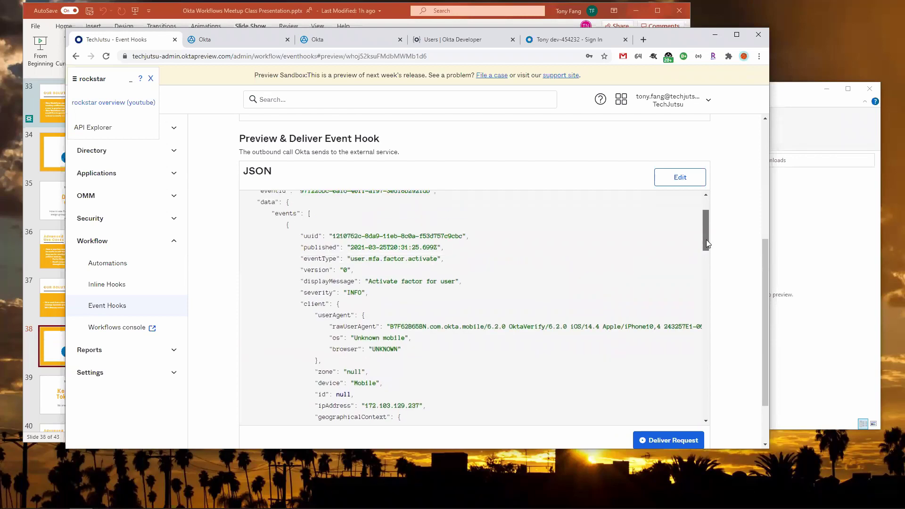
{"action": "left_click_drag", "start_coordinate": [706, 240], "coordinate": [707, 220]}
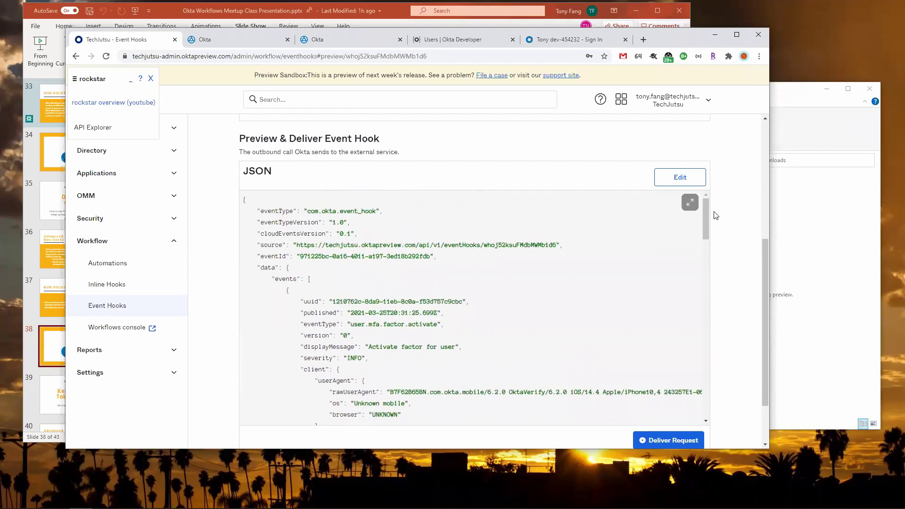
{"action": "scroll", "coordinate": [733, 216], "scroll_direction": "up", "scroll_amount": 2}
{"action": "scroll", "coordinate": [733, 217], "scroll_direction": "up", "scroll_amount": 1}
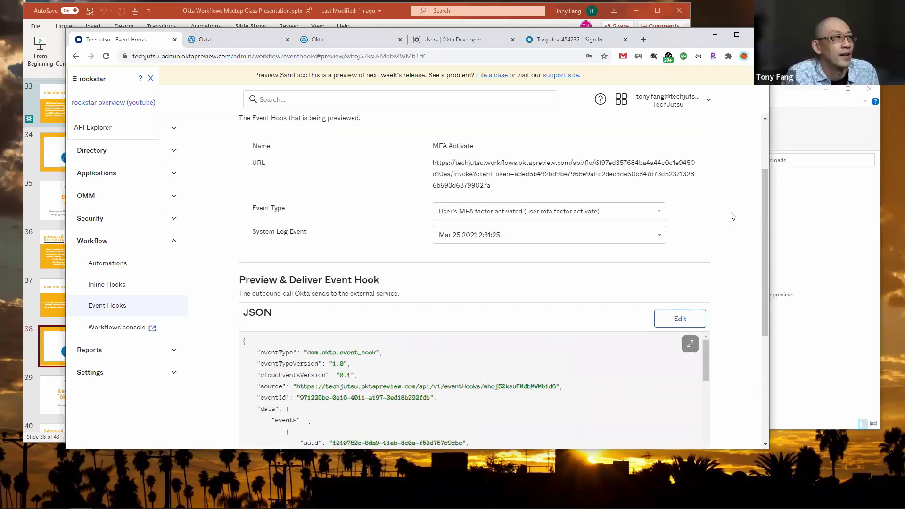
{"action": "scroll", "coordinate": [732, 216], "scroll_direction": "up", "scroll_amount": 1}
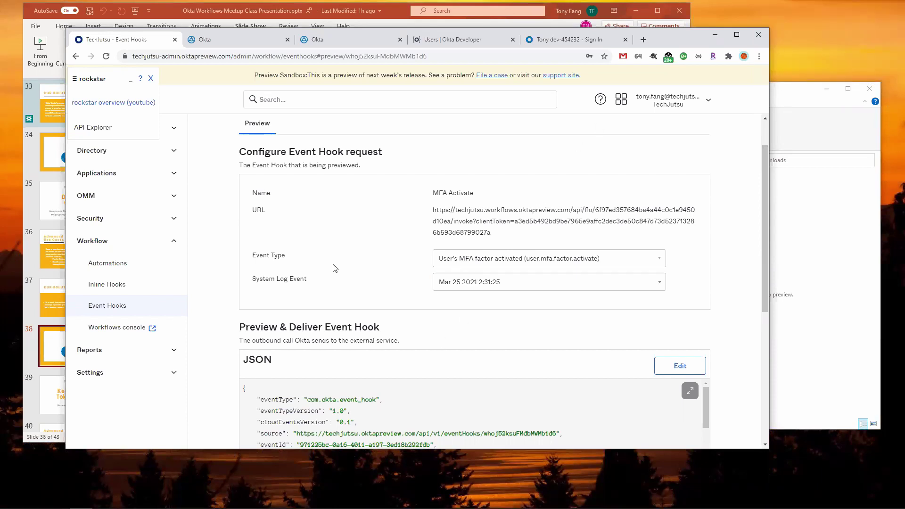
{"action": "scroll", "coordinate": [719, 390], "scroll_direction": "down", "scroll_amount": 5}
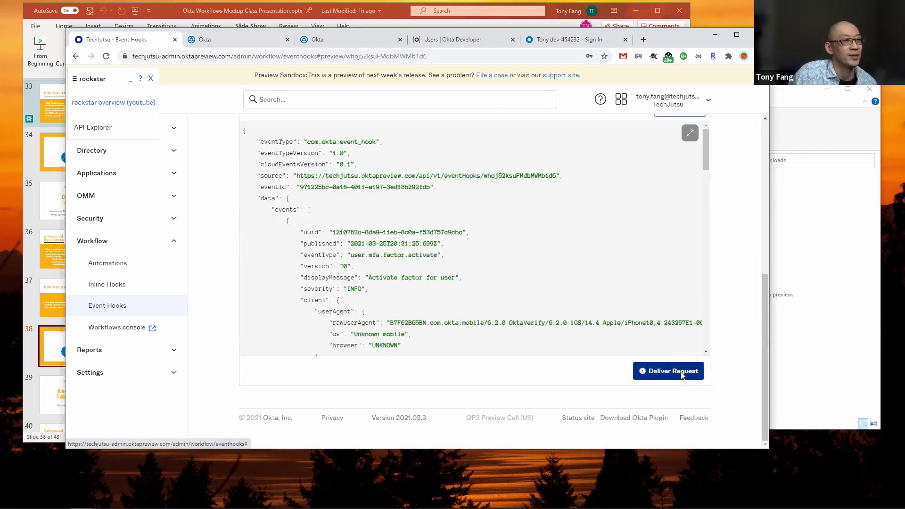
{"action": "left_click", "coordinate": [682, 373]}
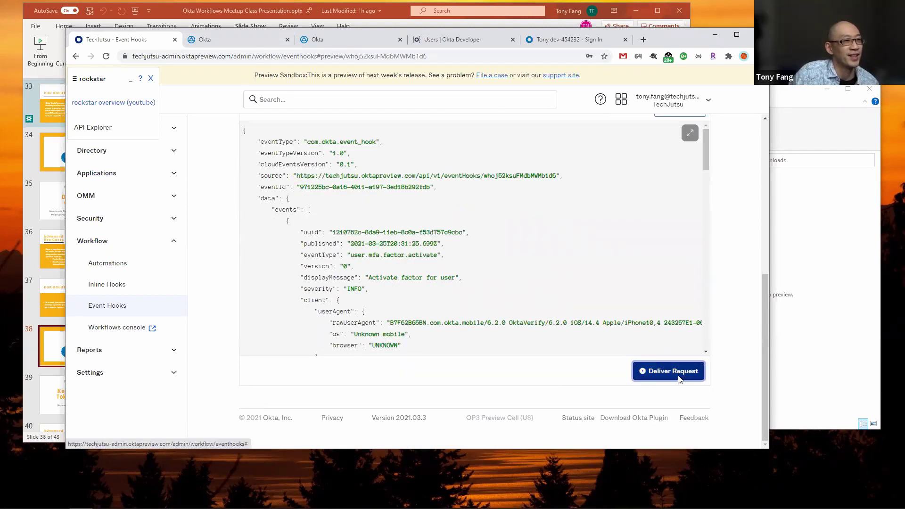
Back in Okta Workflows, close API Endpoint Settings and open the MFA Activate Event flow
{"action": "left_click", "coordinate": [221, 41]}
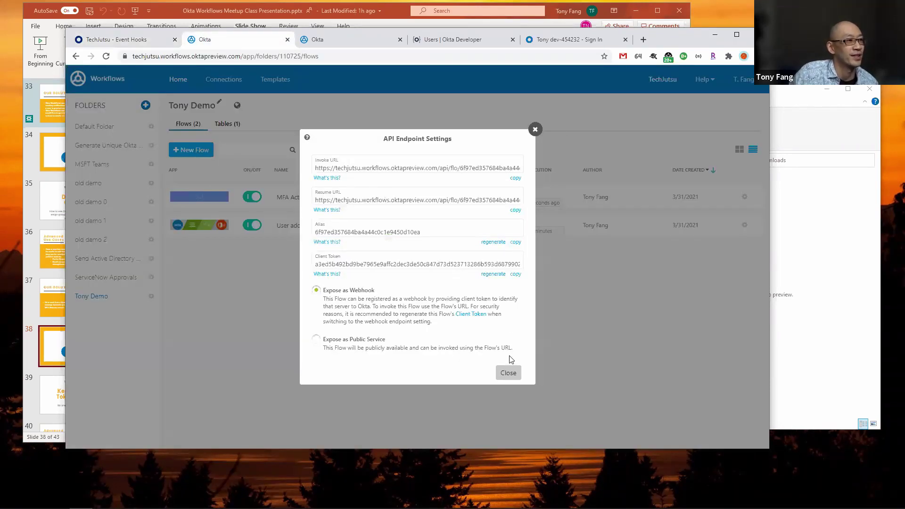
{"action": "left_click", "coordinate": [508, 373]}
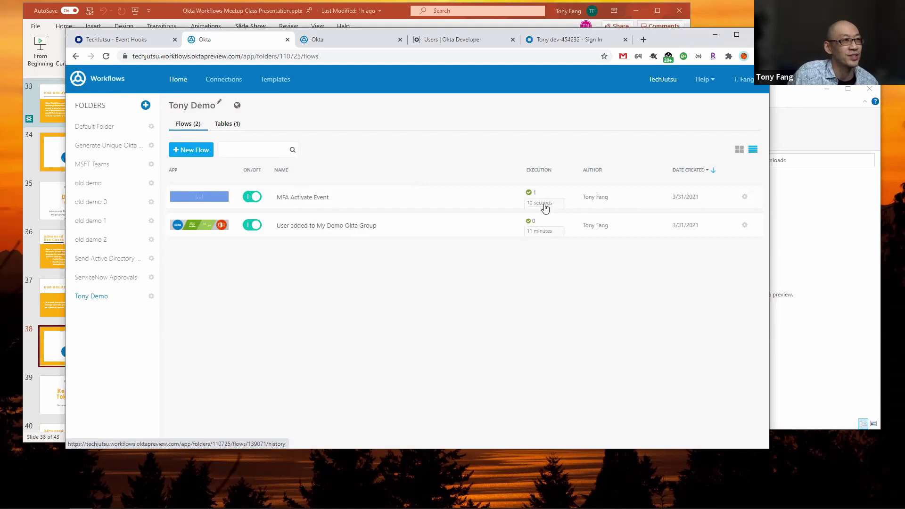
{"action": "left_click", "coordinate": [313, 201]}
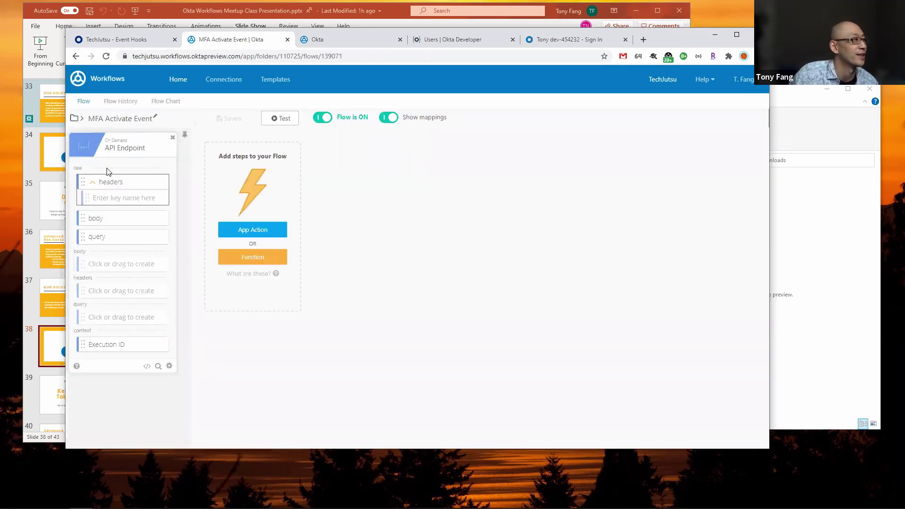
Check Flow History for the successful run and read the received body payload
{"action": "left_click", "coordinate": [122, 102]}
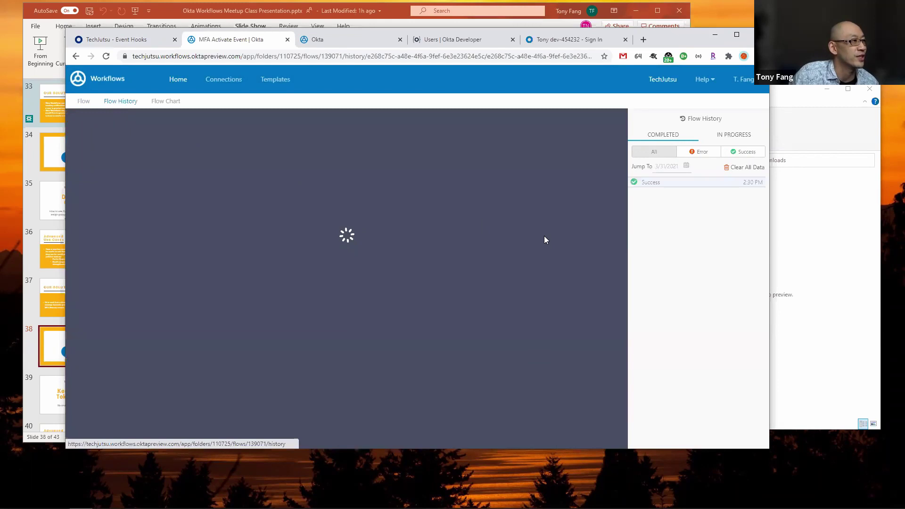
{"action": "scroll", "coordinate": [175, 233], "scroll_direction": "down", "scroll_amount": 5}
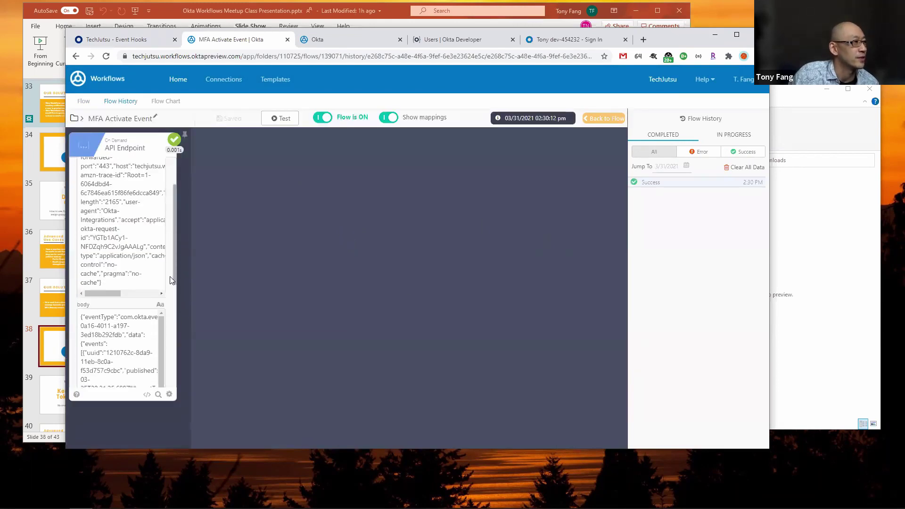
{"action": "scroll", "coordinate": [160, 307], "scroll_direction": "up", "scroll_amount": 5}
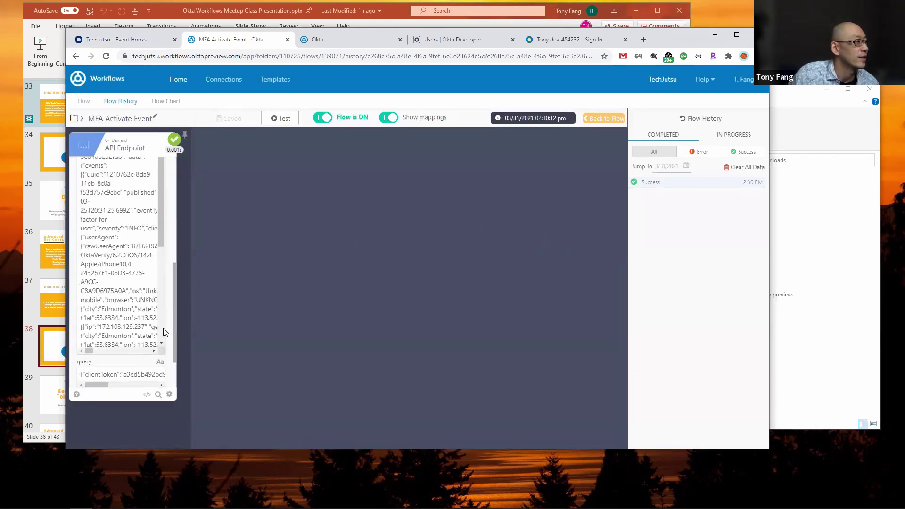
{"action": "left_click", "coordinate": [152, 208]}
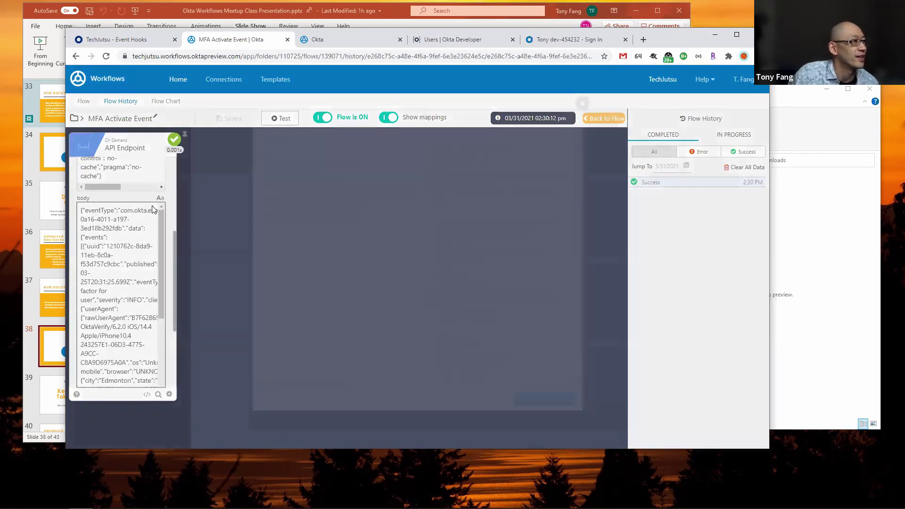
{"action": "left_click_drag", "start_coordinate": [579, 192], "coordinate": [570, 301]}
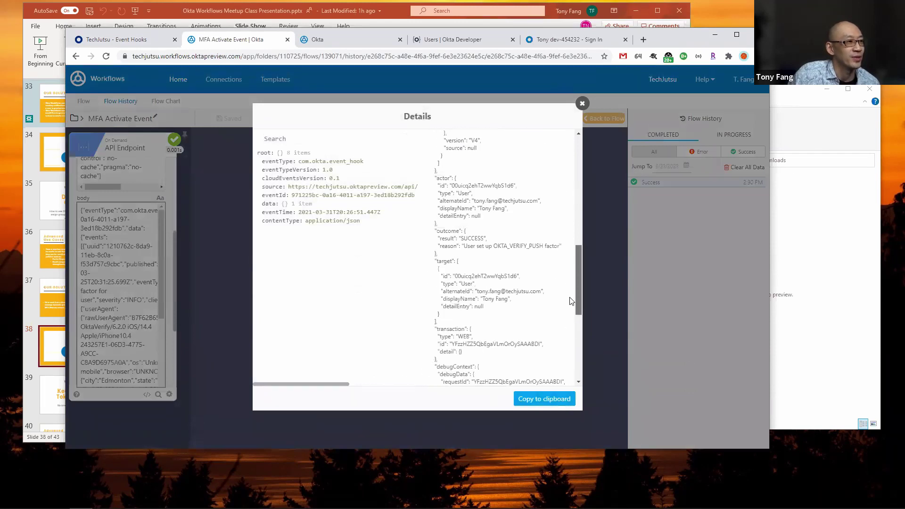
{"action": "left_click", "coordinate": [582, 103]}
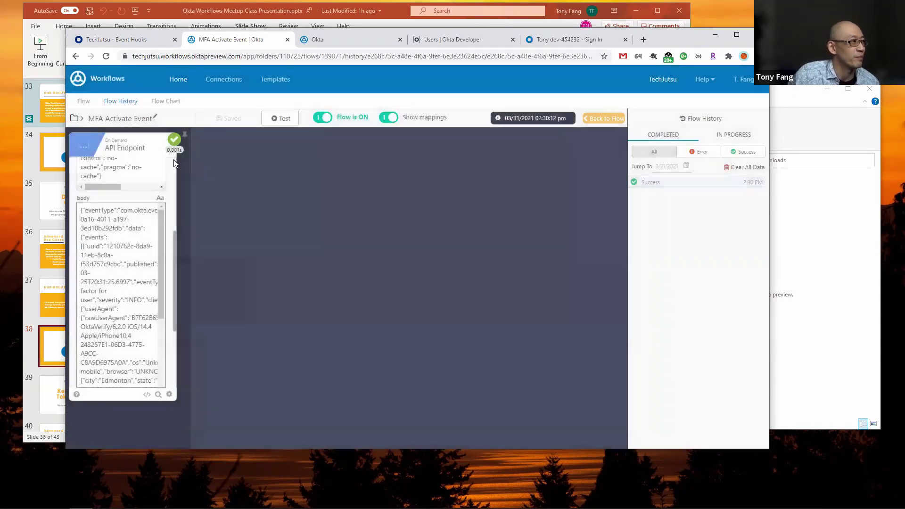
Add an Object Get Multiple step that takes the API Endpoint body as its object
{"action": "left_click", "coordinate": [84, 101]}
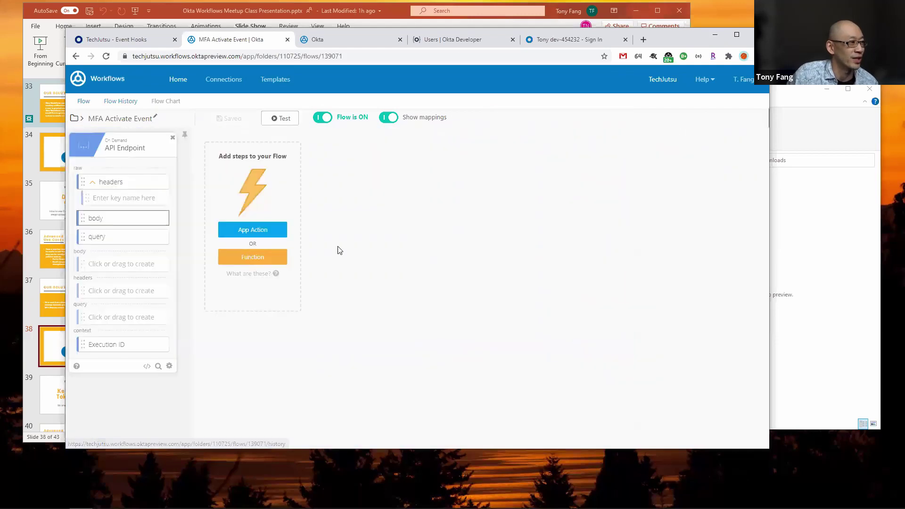
{"action": "left_click", "coordinate": [248, 258]}
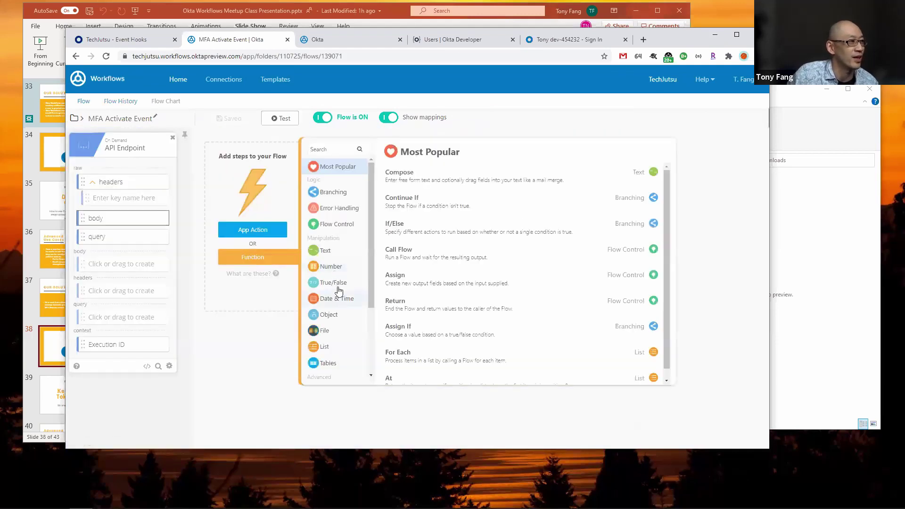
{"action": "left_click", "coordinate": [328, 315]}
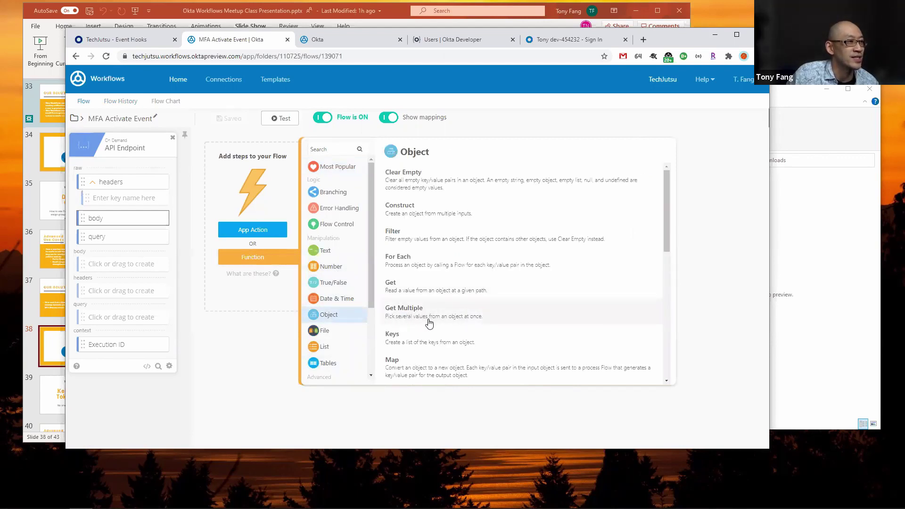
{"action": "left_click", "coordinate": [496, 316]}
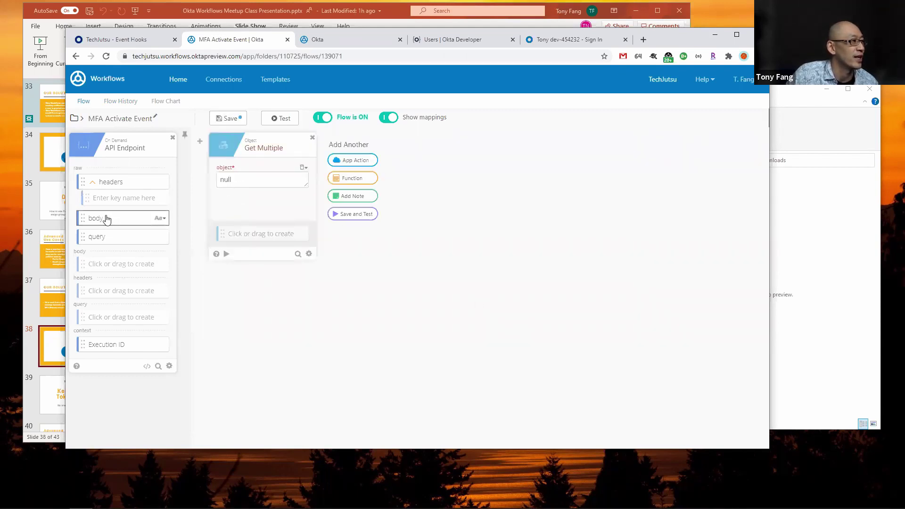
{"action": "left_click_drag", "start_coordinate": [108, 220], "coordinate": [259, 184]}
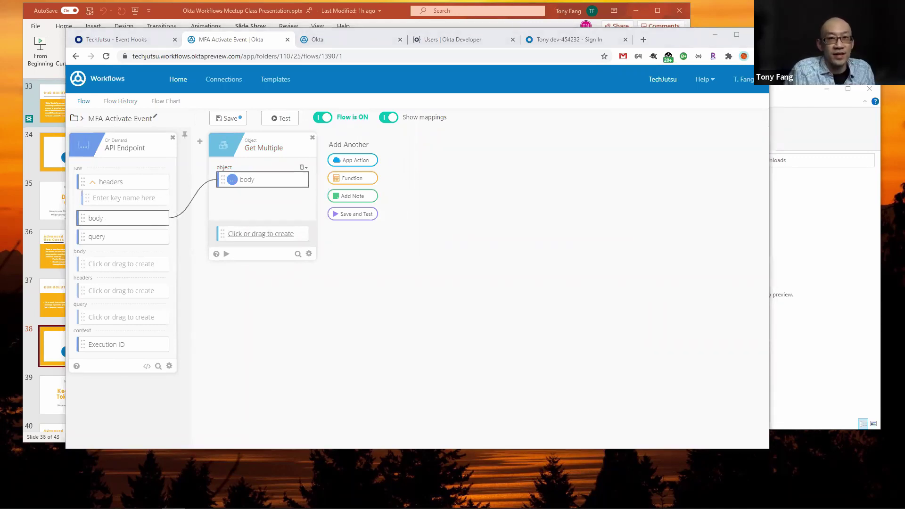
Give Get Multiple the output field data.events.0.target and save the flow
{"action": "left_click", "coordinate": [301, 234]}
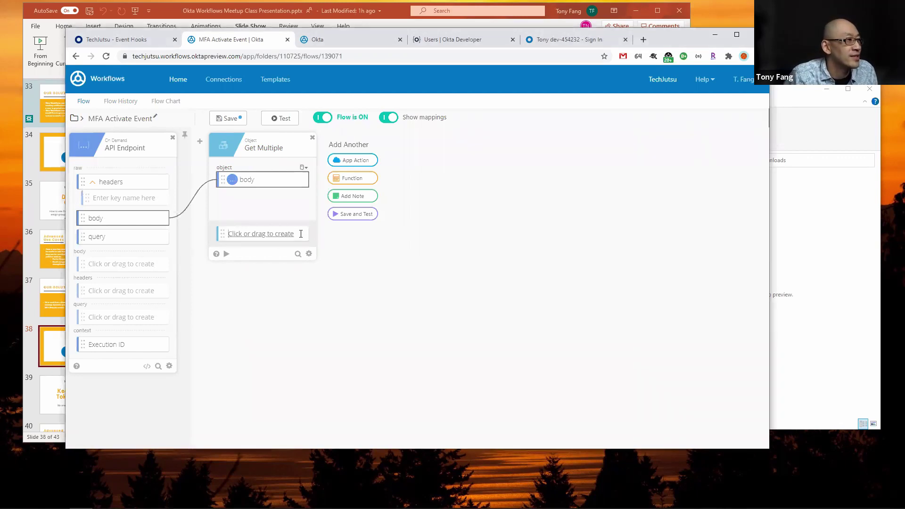
{"action": "type", "text": "data"}
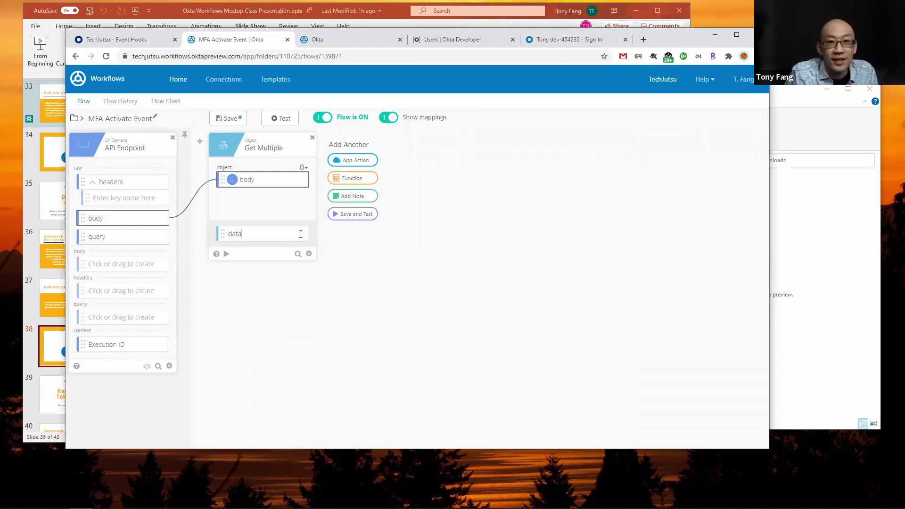
{"action": "type", "text": ".events."}
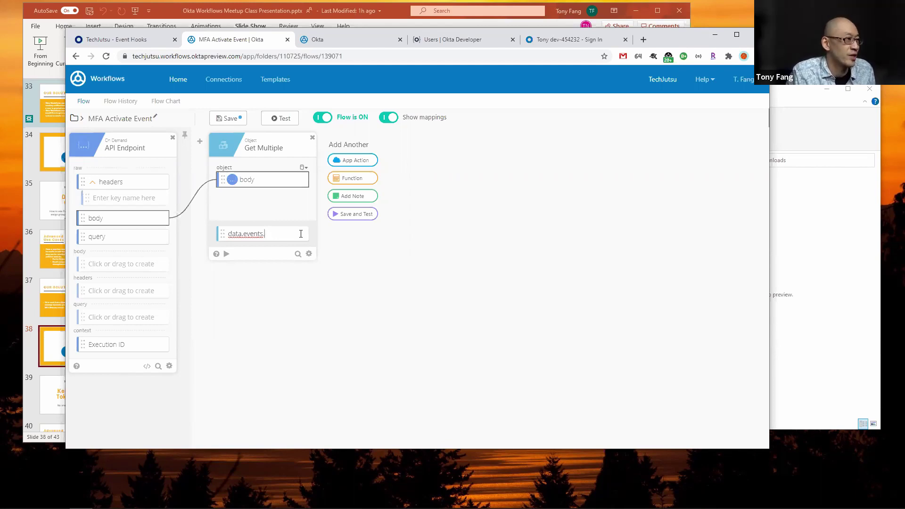
{"action": "type", "text": "d"}
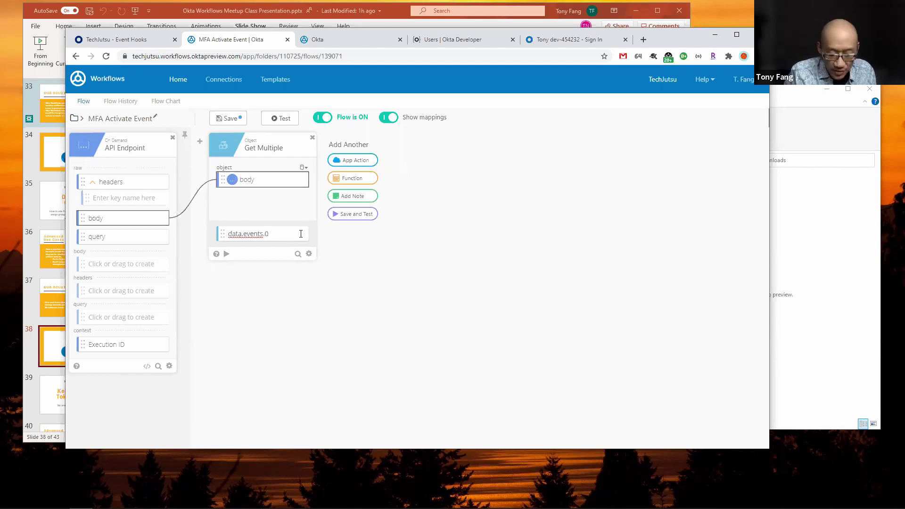
{"action": "type", "text": ".target"}
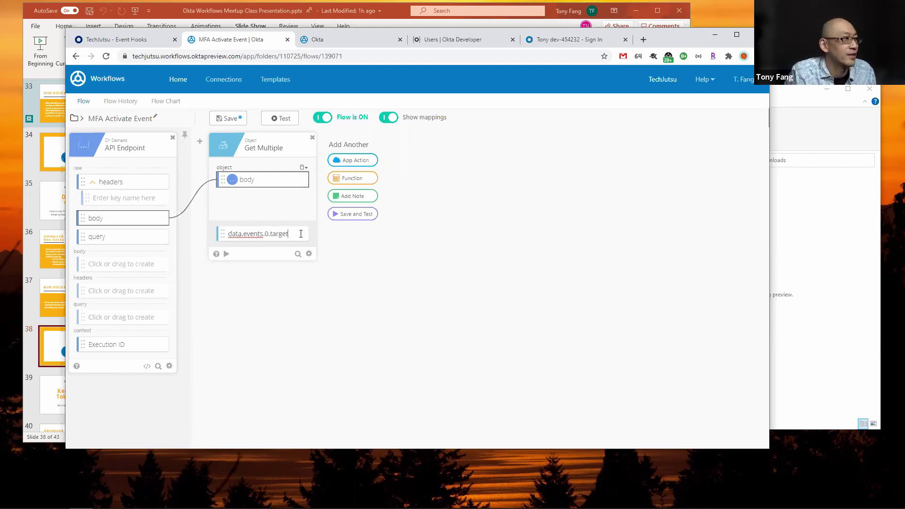
{"action": "left_click", "coordinate": [225, 121]}
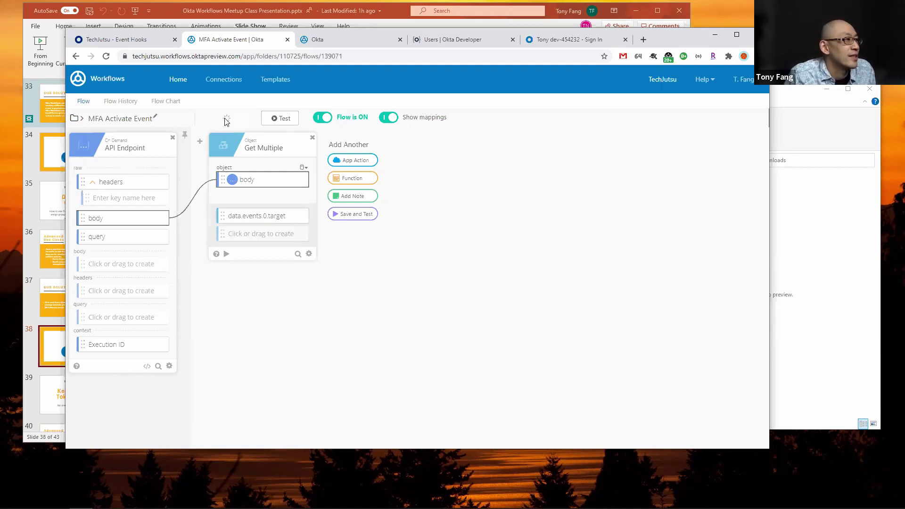
Deliver a test event from the Event Hooks page and open the flow's run history
{"action": "left_click", "coordinate": [105, 42]}
{"action": "left_click", "coordinate": [663, 375]}
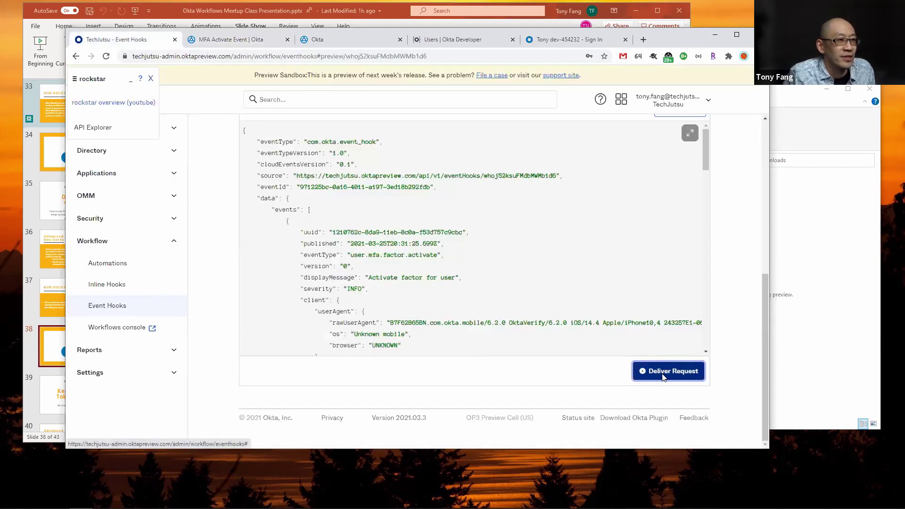
{"action": "left_click", "coordinate": [249, 41]}
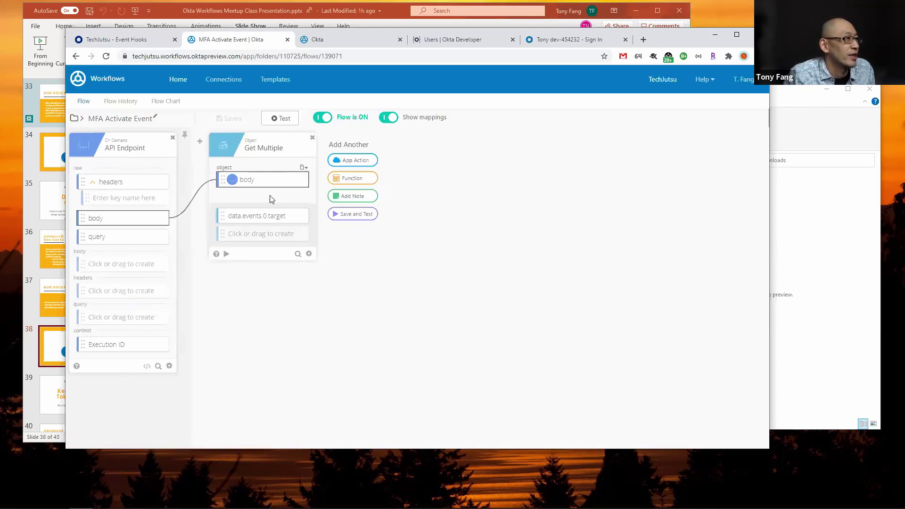
{"action": "left_click", "coordinate": [122, 102]}
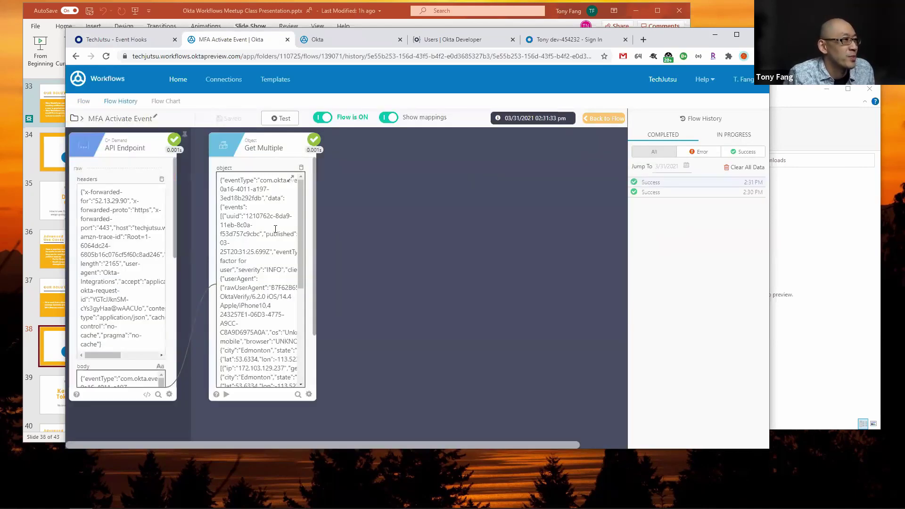
Inspect the data.events.0.target output for the user's id, then return to the flow editor
{"action": "left_click_drag", "start_coordinate": [313, 226], "coordinate": [312, 312]}
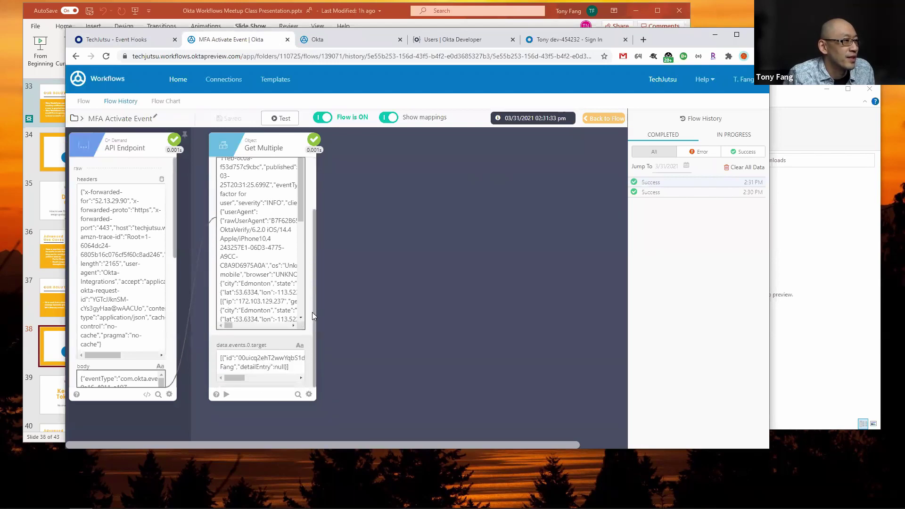
{"action": "left_click", "coordinate": [295, 360]}
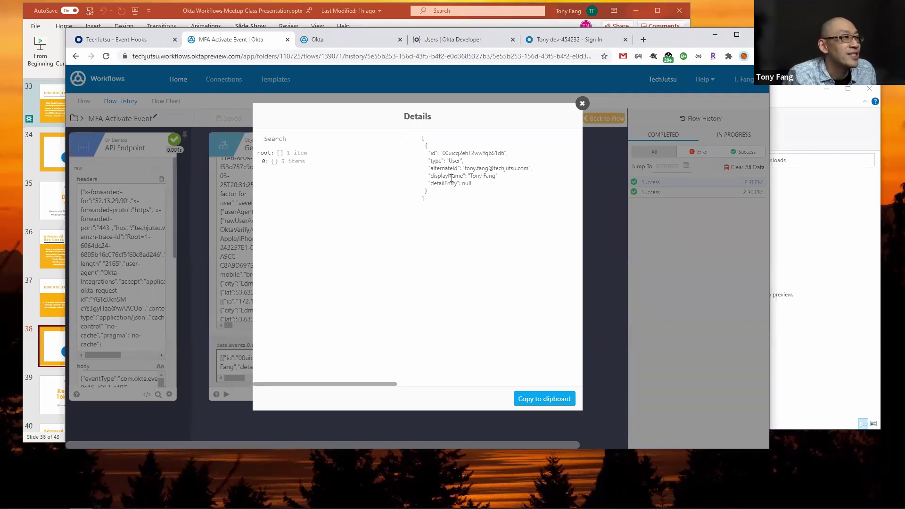
{"action": "double_click", "coordinate": [448, 153]}
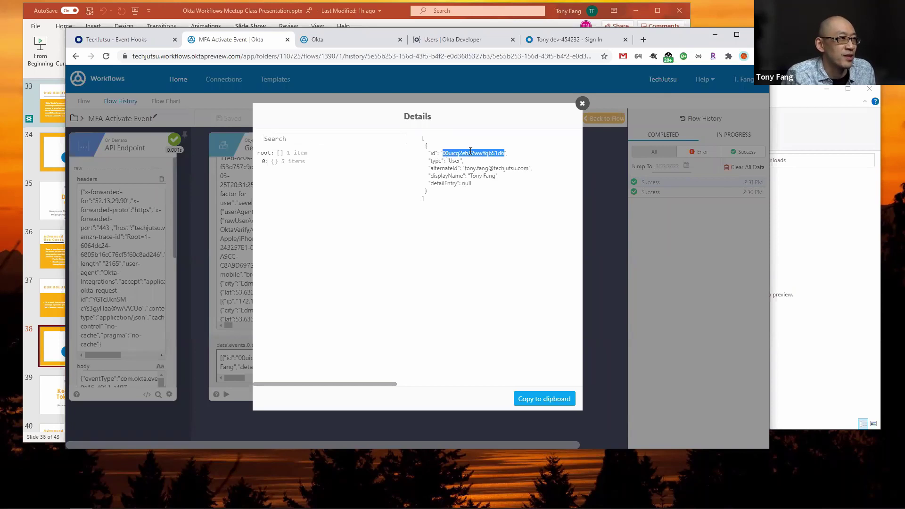
{"action": "left_click", "coordinate": [439, 174]}
{"action": "double_click", "coordinate": [474, 154]}
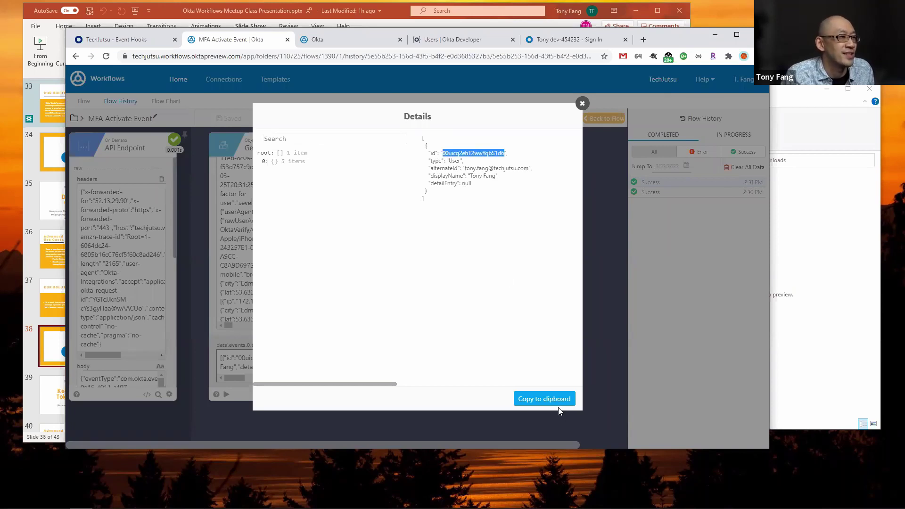
{"action": "left_click", "coordinate": [583, 104]}
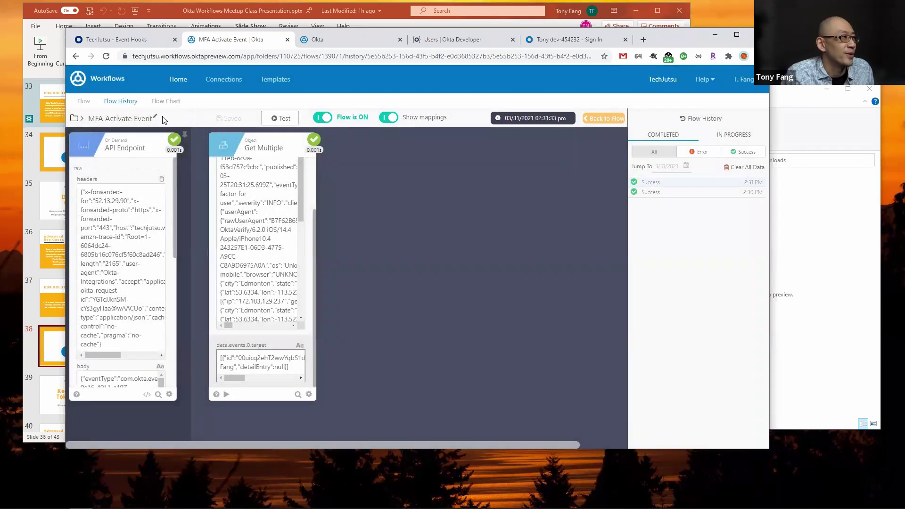
{"action": "left_click", "coordinate": [84, 101]}
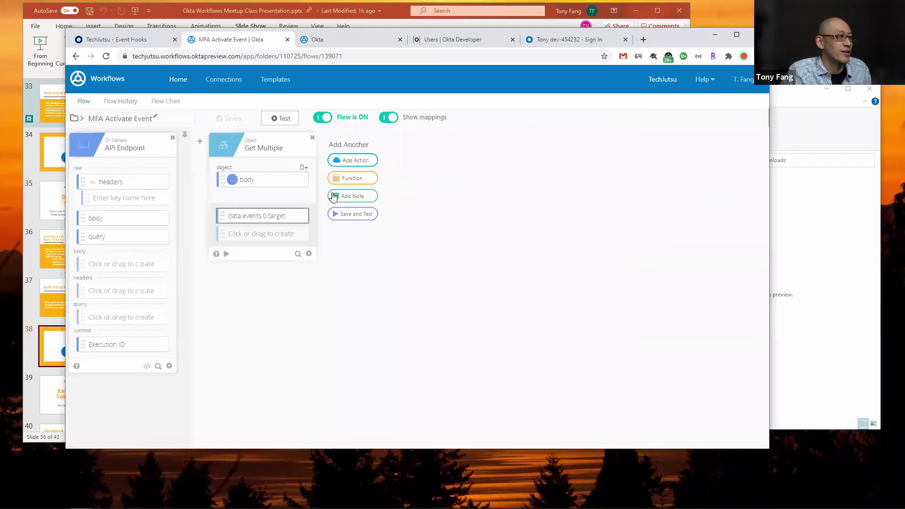
Add a List Pluck card taking data.events.0.target as its list with key id, and save
{"action": "left_click", "coordinate": [349, 180]}
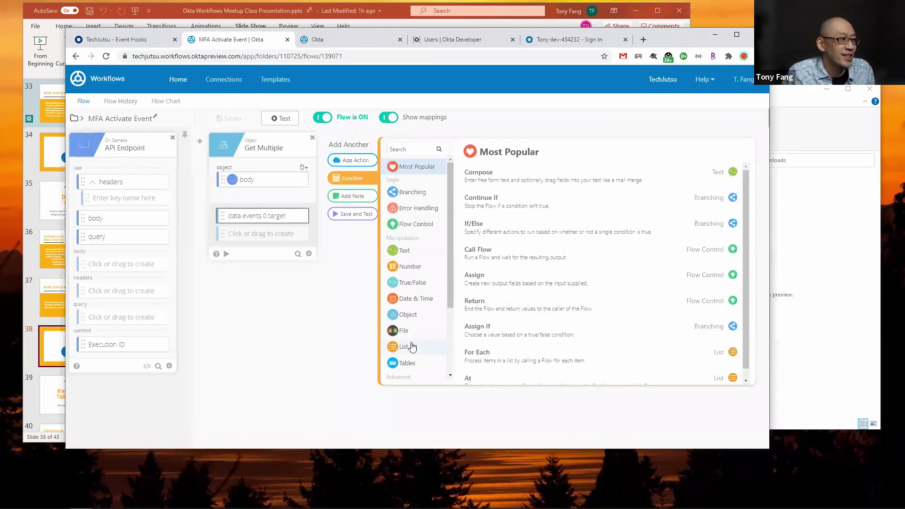
{"action": "left_click", "coordinate": [411, 347]}
{"action": "scroll", "coordinate": [557, 314], "scroll_direction": "down", "scroll_amount": 8}
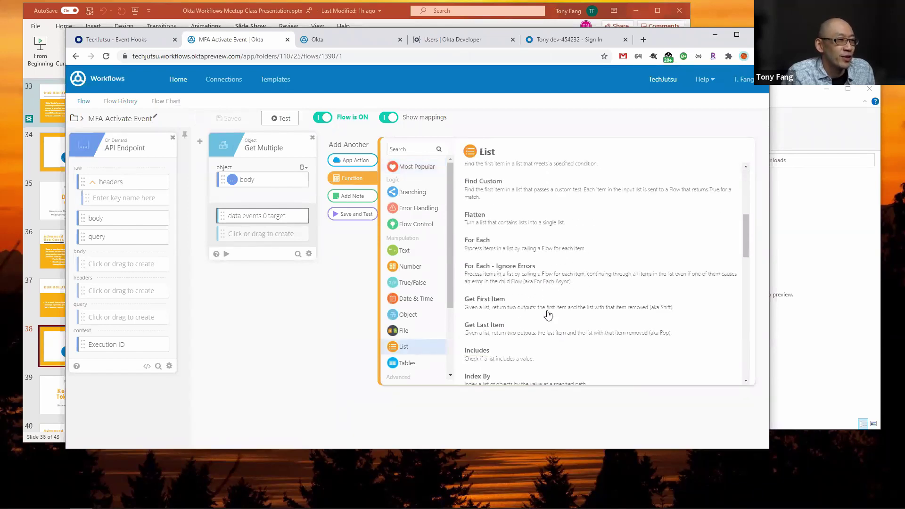
{"action": "scroll", "coordinate": [531, 316], "scroll_direction": "down", "scroll_amount": 2}
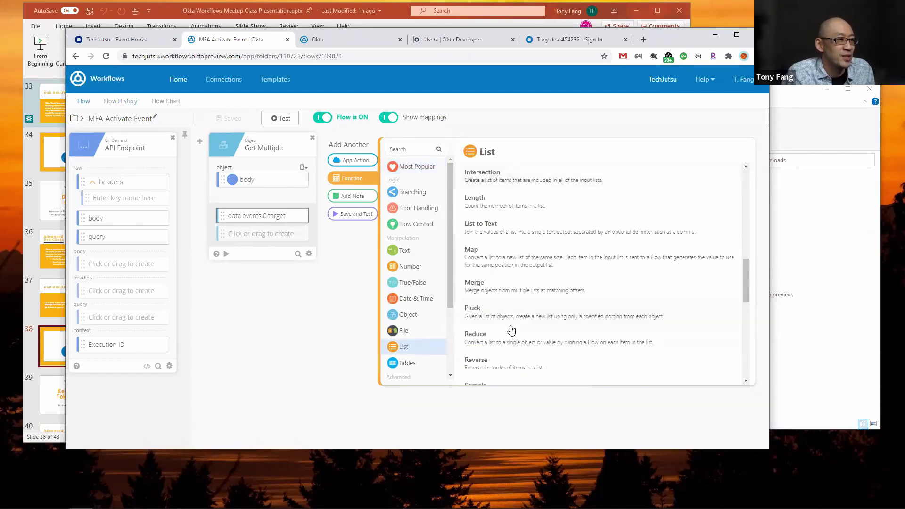
{"action": "left_click", "coordinate": [563, 315]}
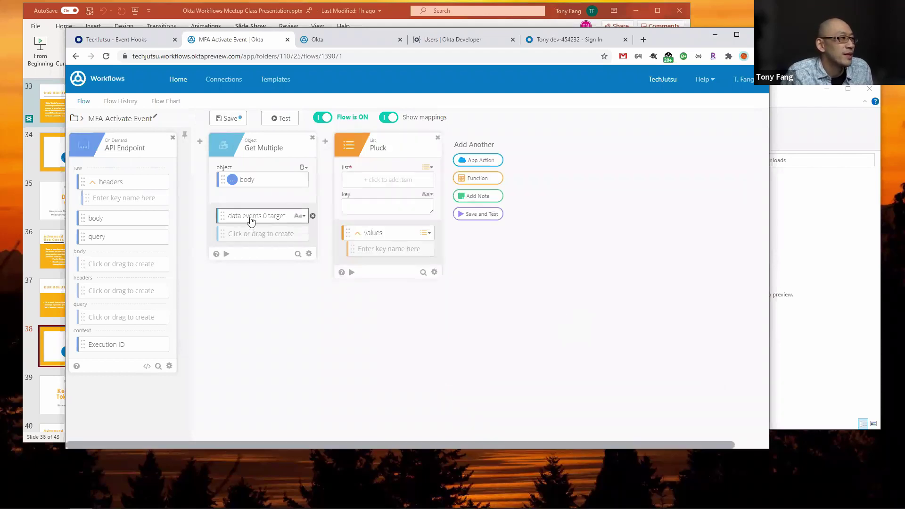
{"action": "left_click_drag", "start_coordinate": [250, 216], "coordinate": [389, 183]}
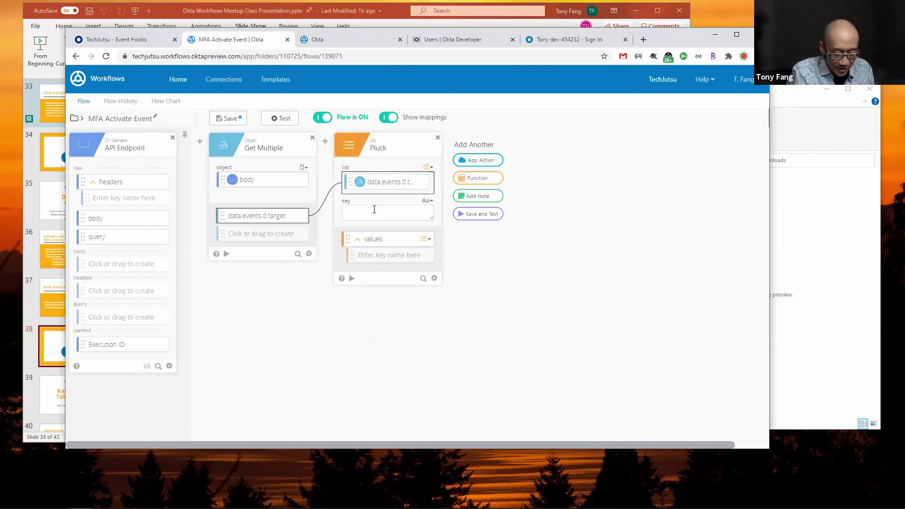
{"action": "left_click", "coordinate": [227, 118]}
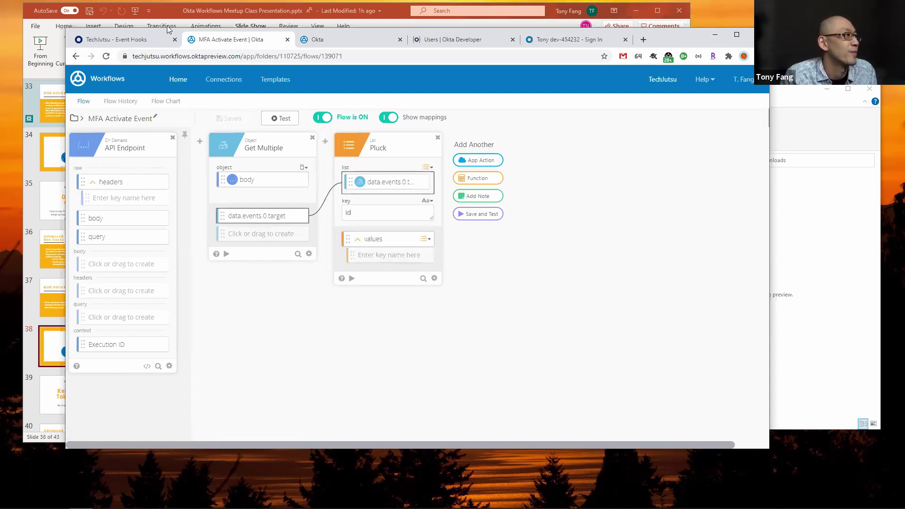
Deliver the test event again and confirm Pluck's values output lists the user's id
{"action": "left_click", "coordinate": [139, 40]}
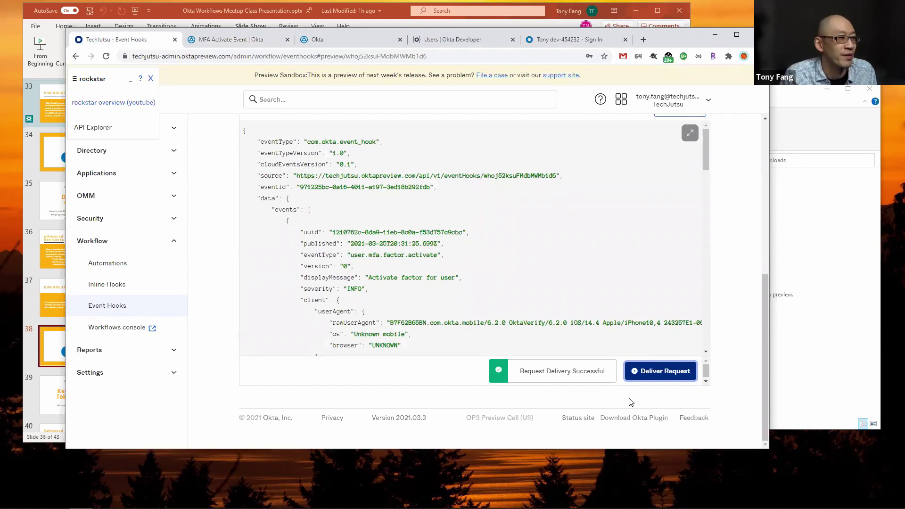
{"action": "left_click", "coordinate": [667, 370]}
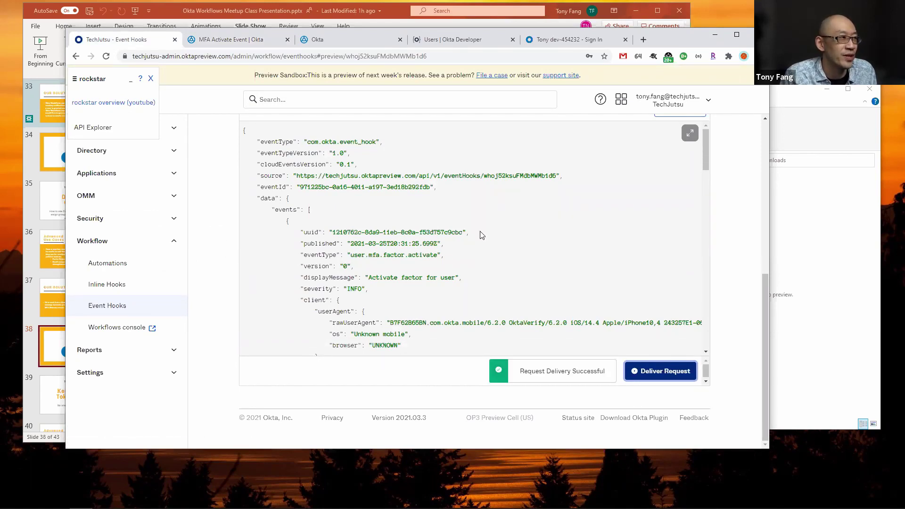
{"action": "left_click", "coordinate": [235, 40]}
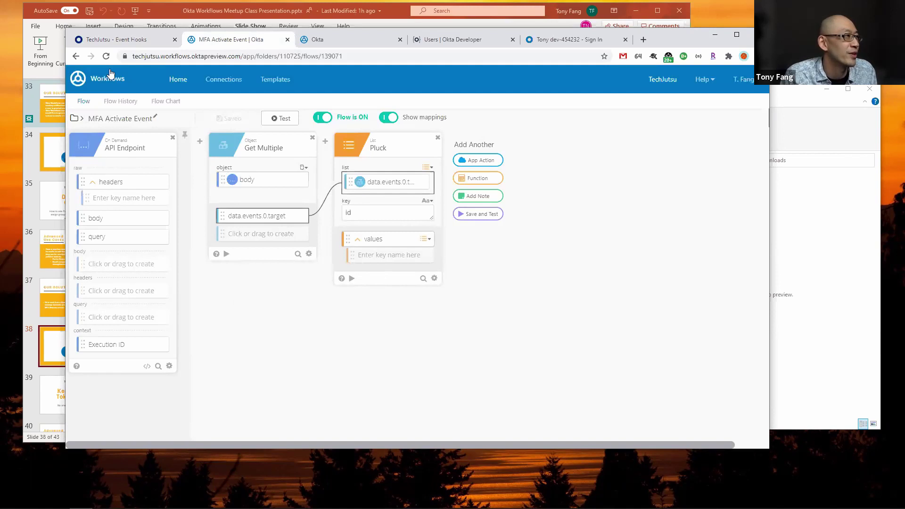
{"action": "left_click", "coordinate": [120, 101]}
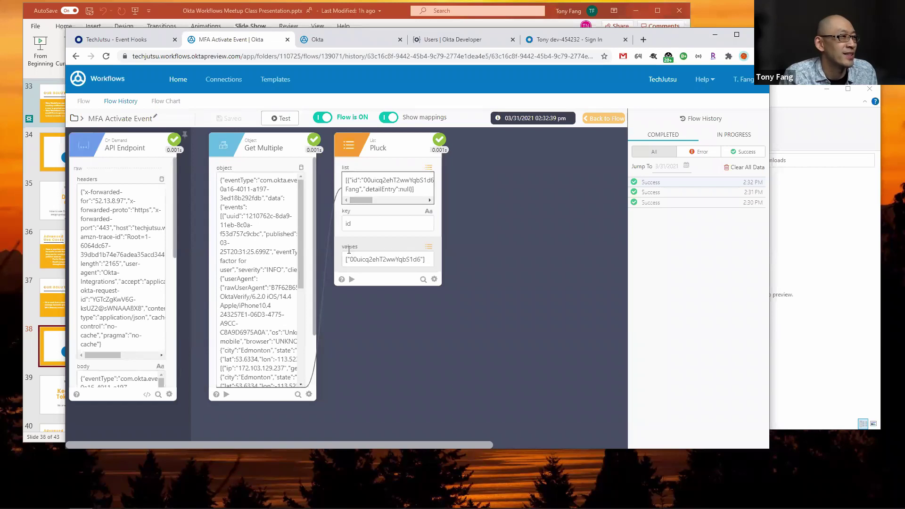
{"action": "left_click_drag", "start_coordinate": [432, 261], "coordinate": [344, 258]}
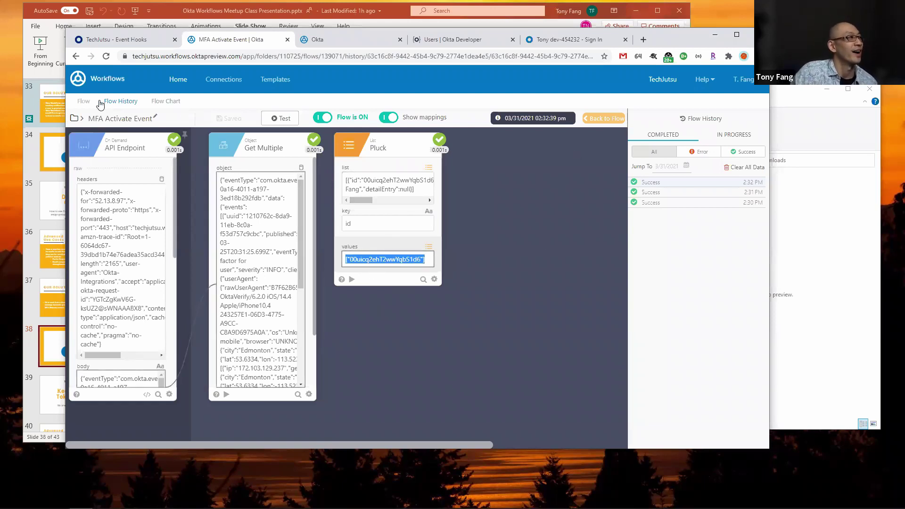
{"action": "left_click", "coordinate": [83, 101]}
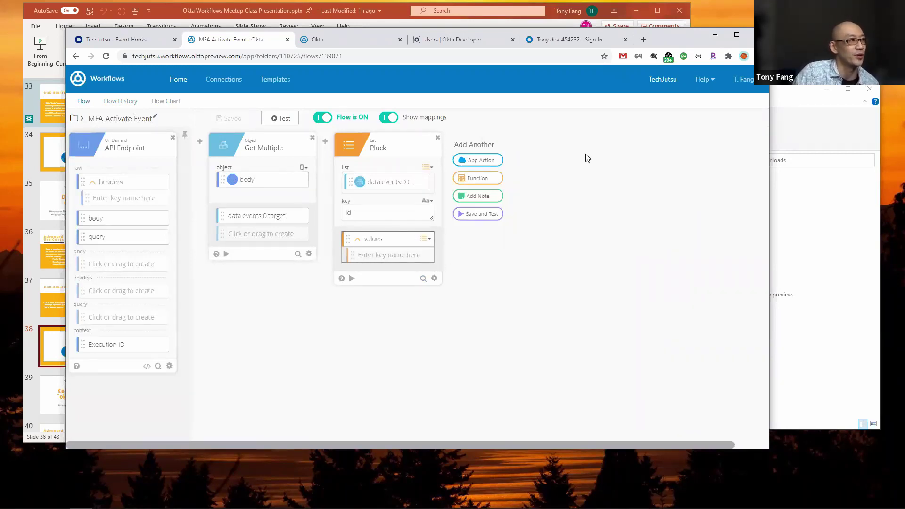
Open the empty MFA Enrolled group in the Admin Console and select its ID from the URL
{"action": "left_click", "coordinate": [123, 39]}
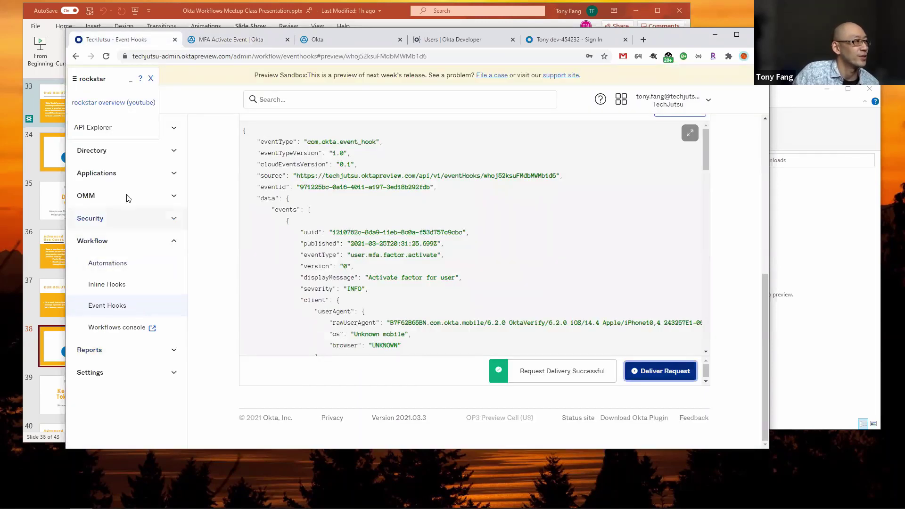
{"action": "left_click", "coordinate": [105, 150]}
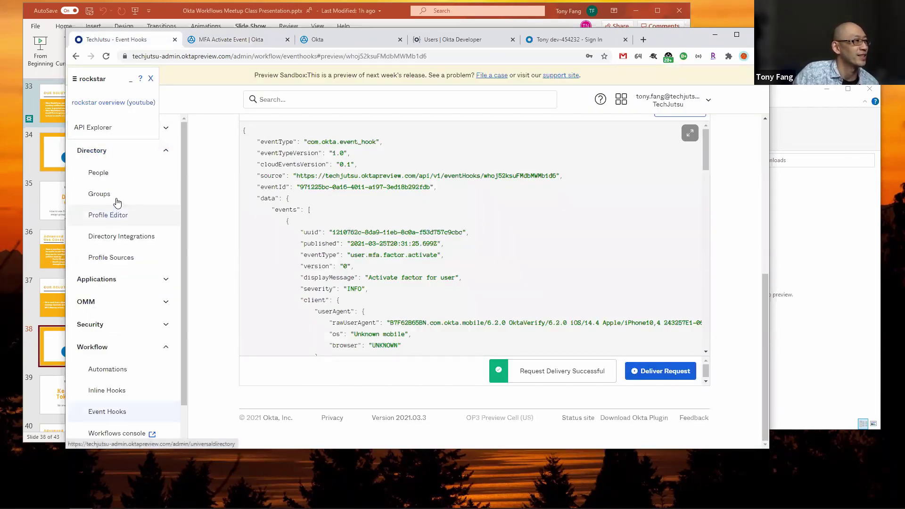
{"action": "left_click", "coordinate": [98, 193]}
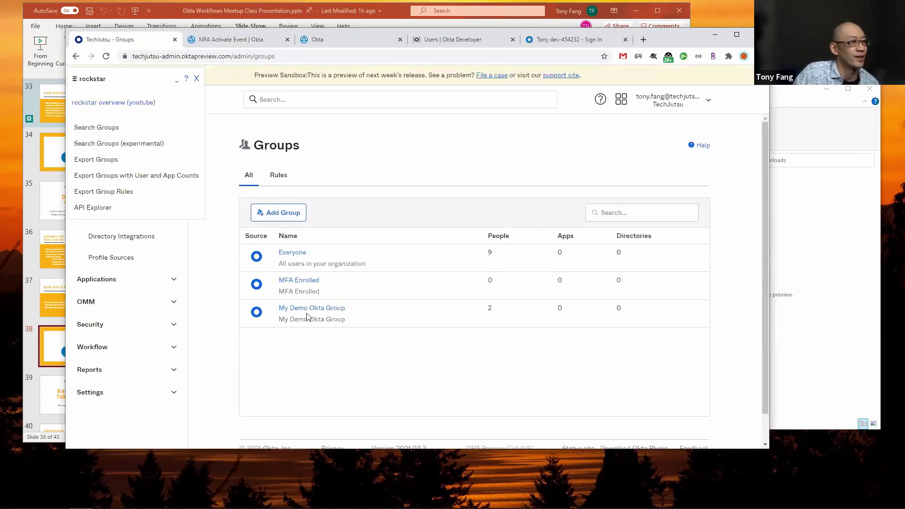
{"action": "left_click", "coordinate": [299, 282]}
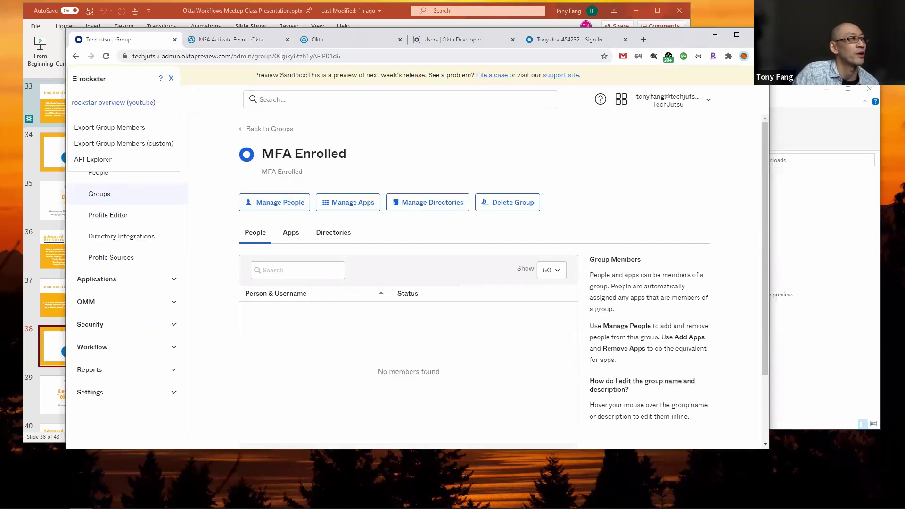
{"action": "left_click_drag", "start_coordinate": [275, 56], "coordinate": [404, 75]}
{"action": "key", "text": "ctrl+c"}
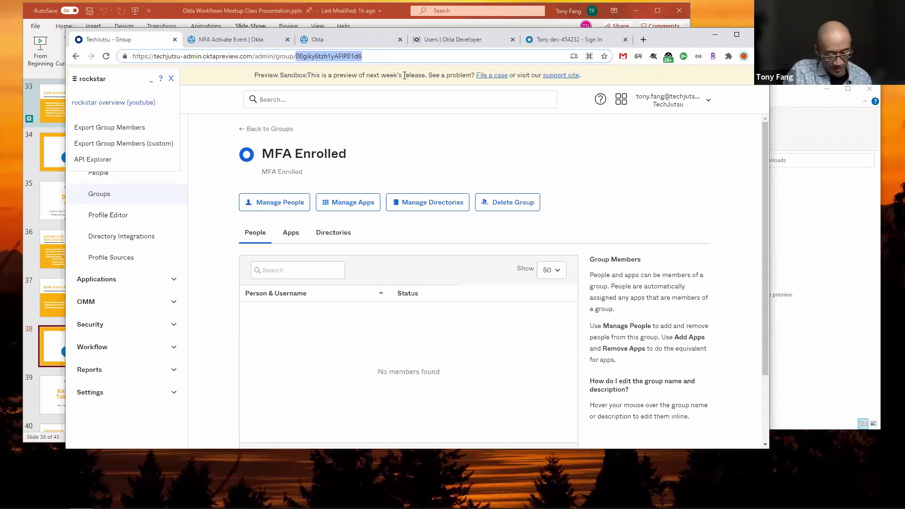
{"action": "left_click", "coordinate": [258, 42]}
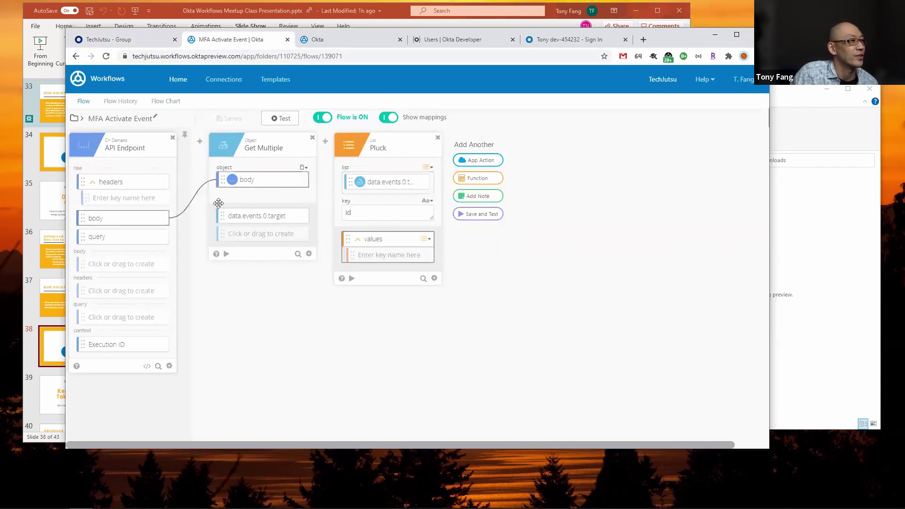
Create a new flow started by a Child Flow event with a userid input
{"action": "left_click", "coordinate": [174, 81]}
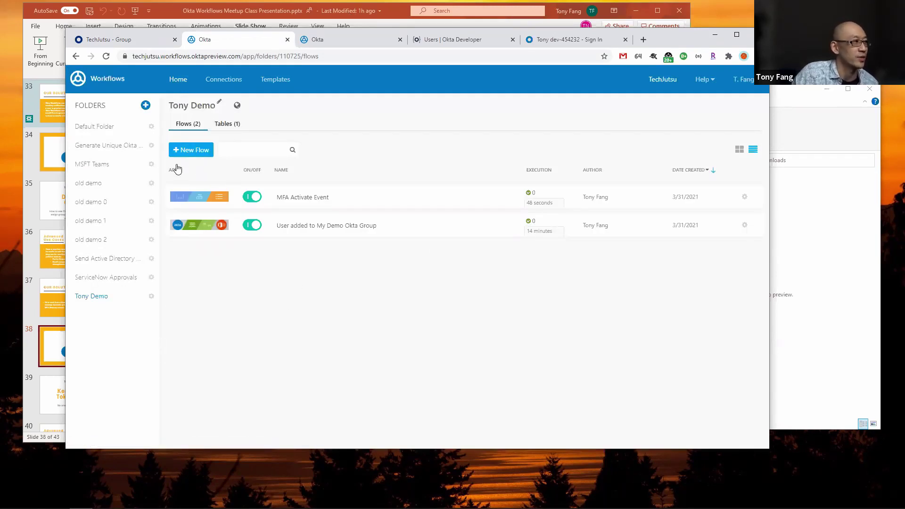
{"action": "left_click", "coordinate": [184, 150]}
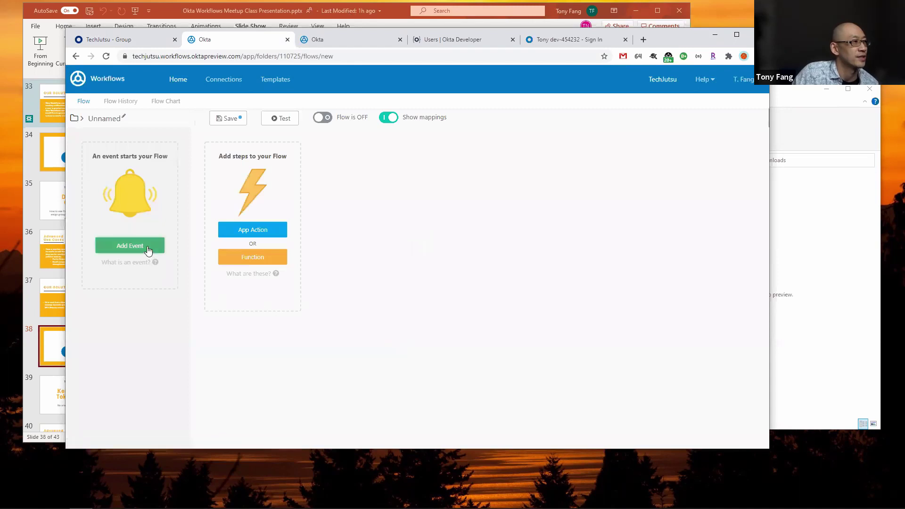
{"action": "left_click", "coordinate": [147, 247]}
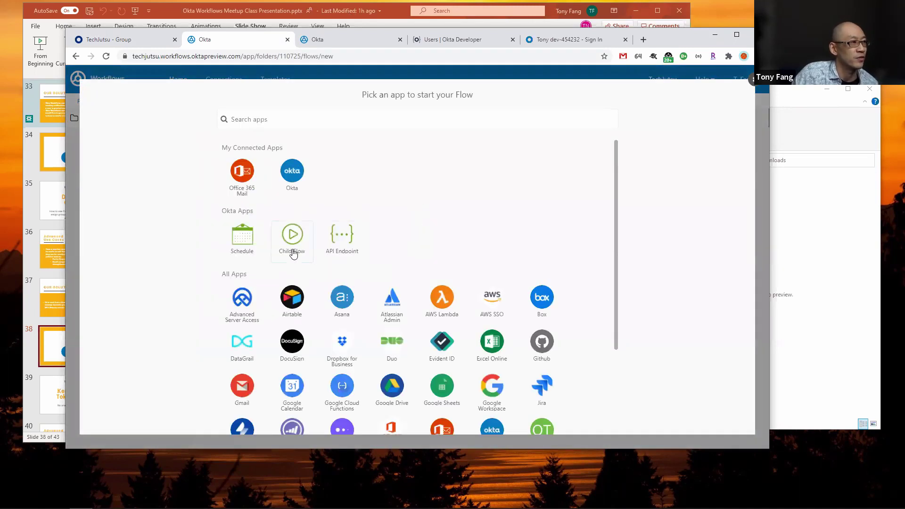
{"action": "left_click", "coordinate": [290, 254]}
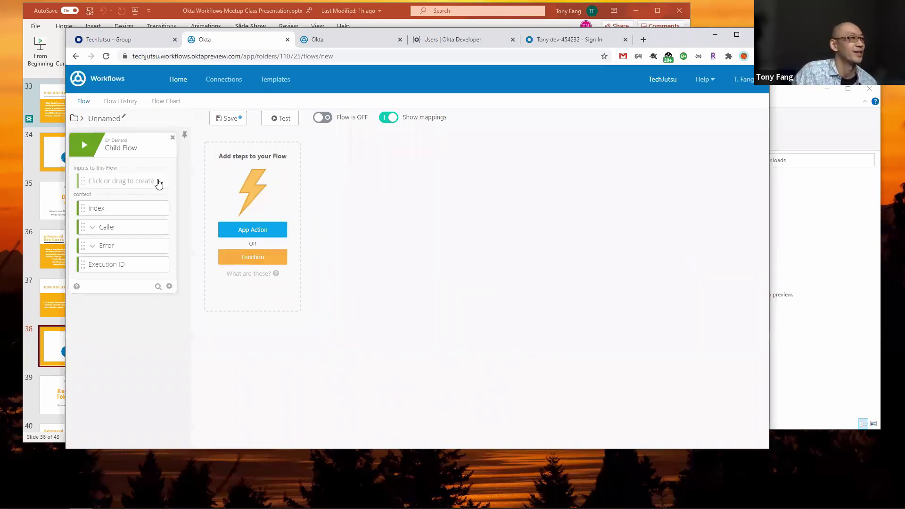
{"action": "left_click", "coordinate": [133, 181]}
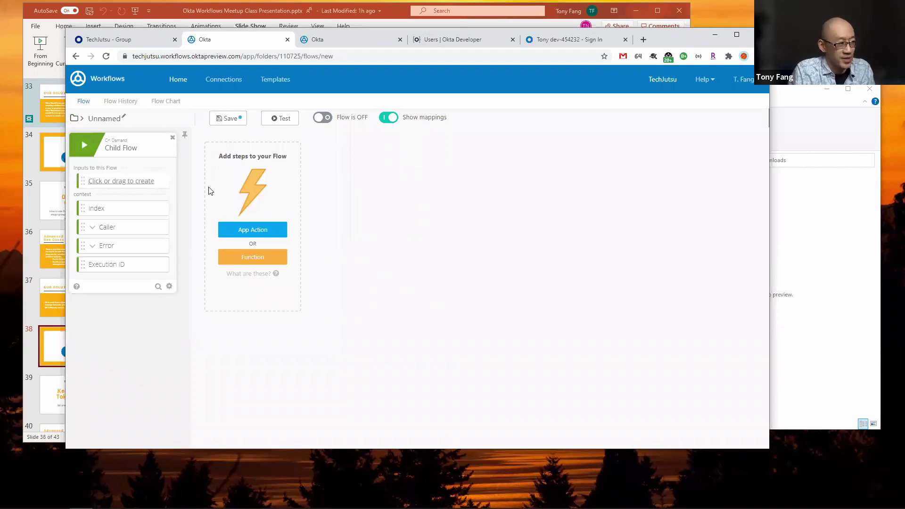
{"action": "type", "text": "userid"}
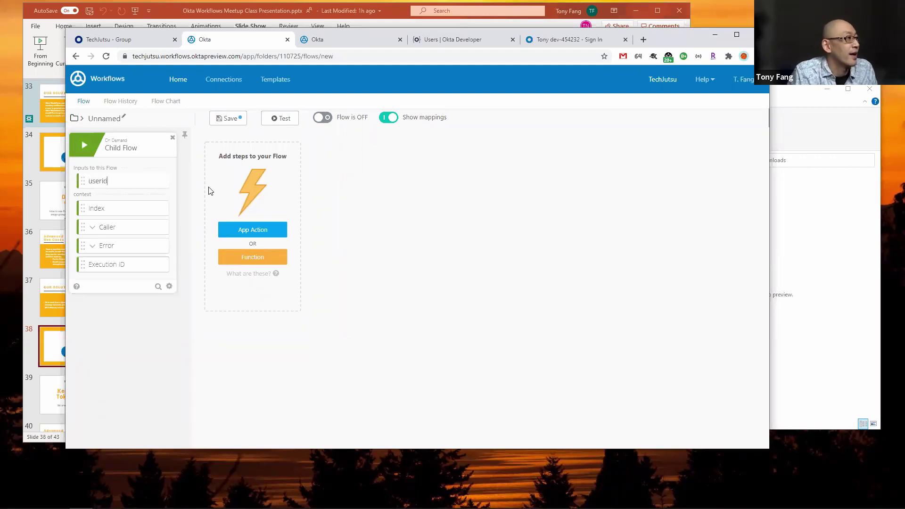
Save the flow as 'Add user to MFA Enrolled Group' with save-all-data enabled
{"action": "left_click", "coordinate": [230, 118]}
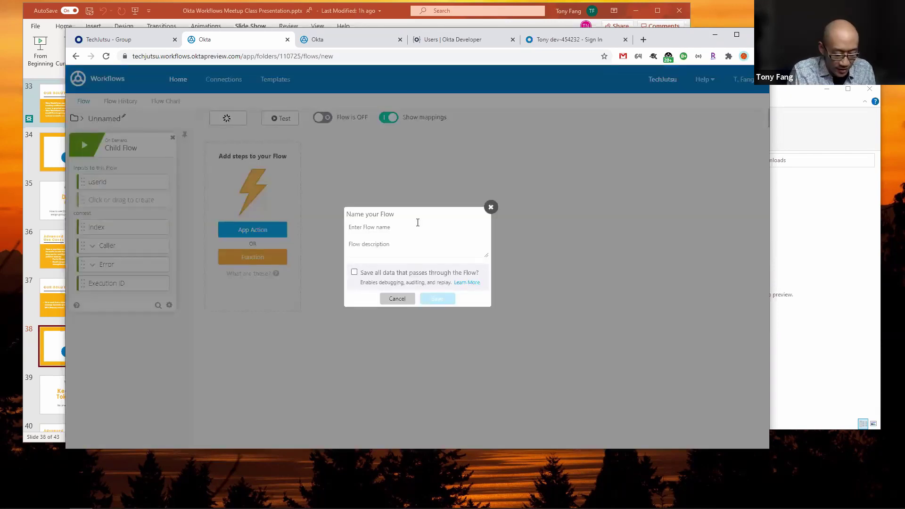
{"action": "type", "text": "Add user to MFA Enrolled Group"}
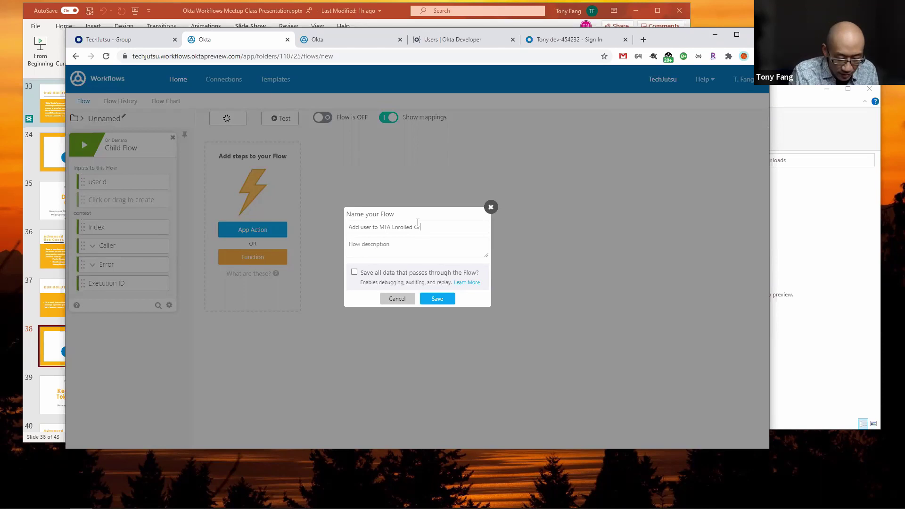
{"action": "left_click", "coordinate": [354, 272]}
{"action": "left_click", "coordinate": [438, 299]}
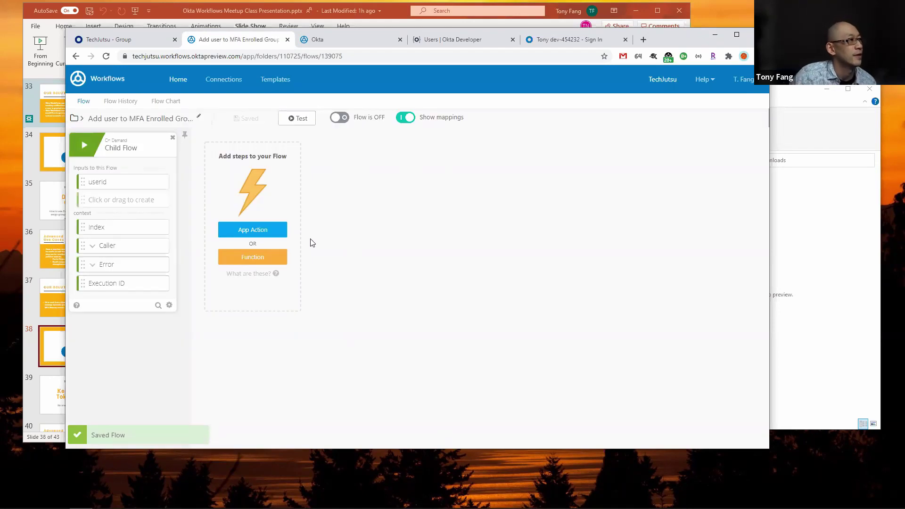
Add an Okta Add User to Group action using the pasted Group ID and userid, then save
{"action": "left_click", "coordinate": [256, 227]}
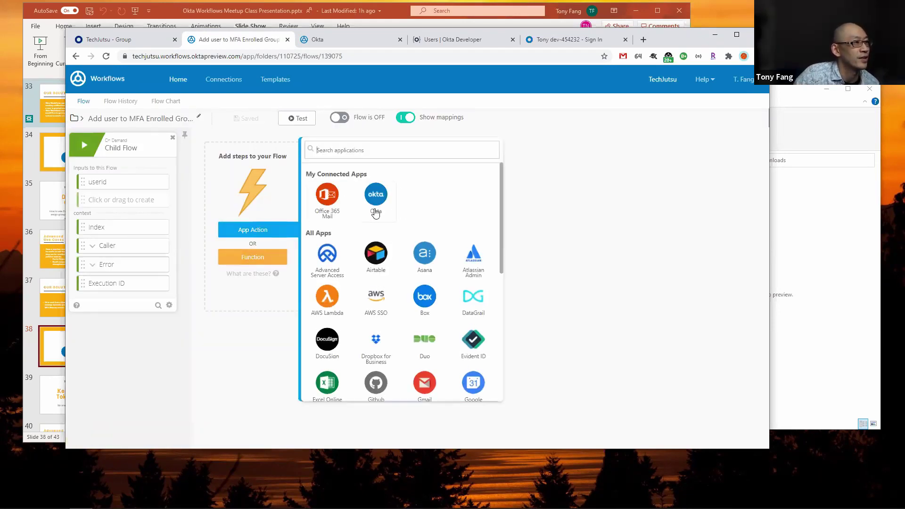
{"action": "left_click", "coordinate": [376, 213]}
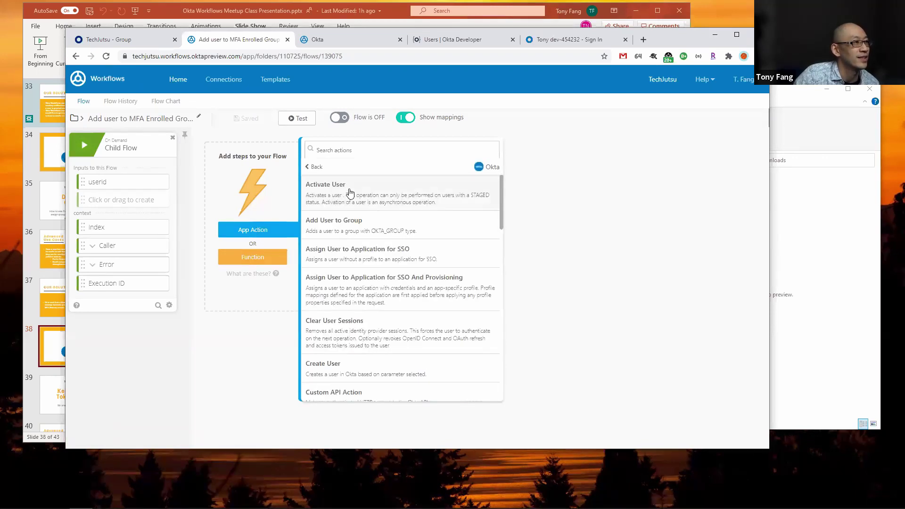
{"action": "left_click", "coordinate": [338, 233]}
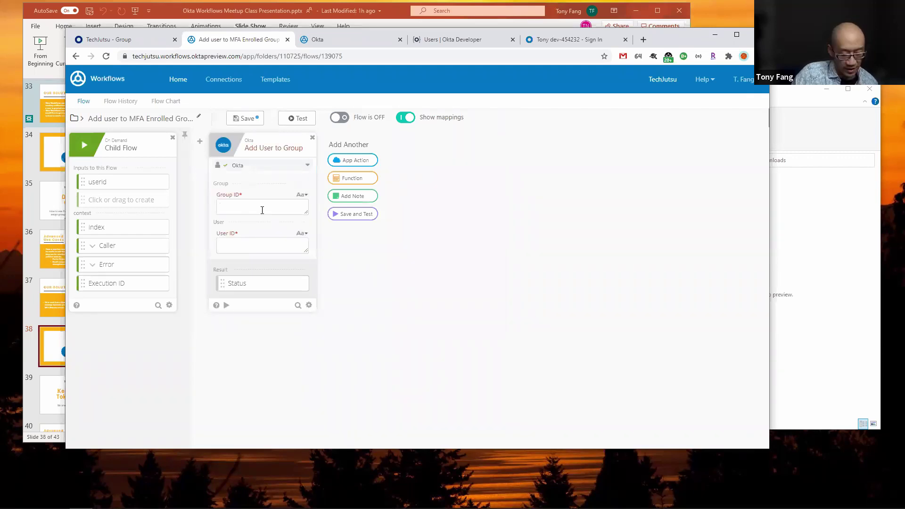
{"action": "key", "text": "ctrl+v"}
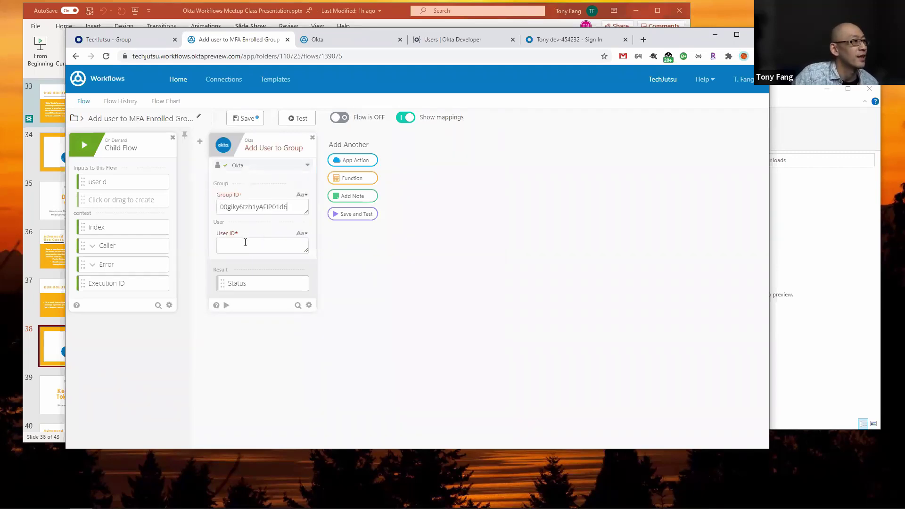
{"action": "left_click_drag", "start_coordinate": [109, 185], "coordinate": [244, 249]}
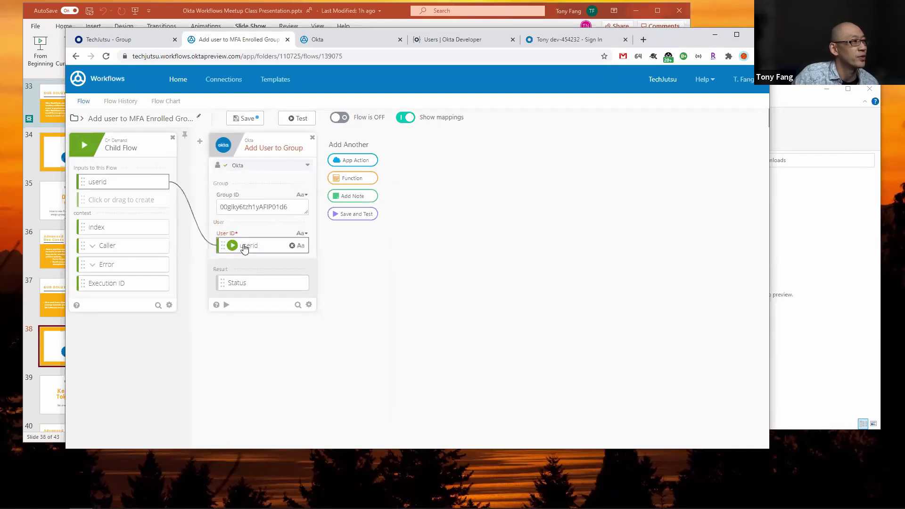
{"action": "left_click", "coordinate": [245, 118]}
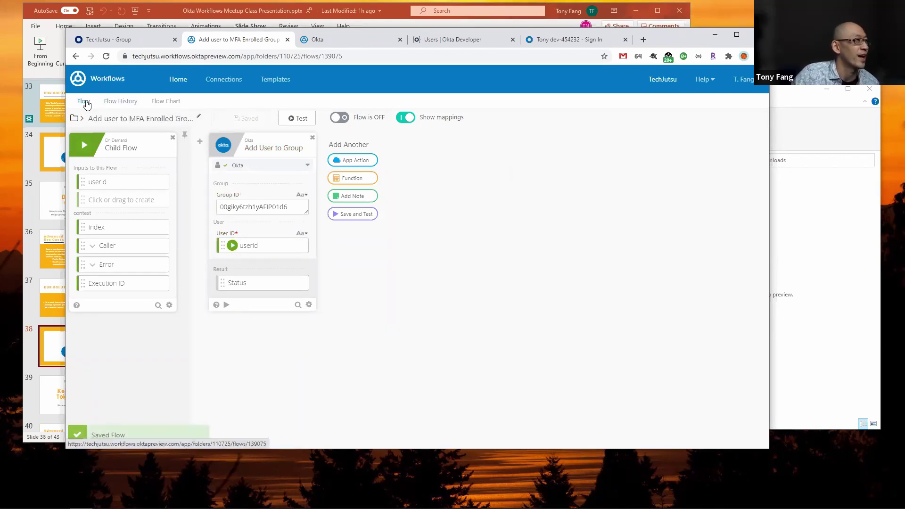
Turn on the Add user to MFA Enrolled Group flow and reopen MFA Activate Event to add a function
{"action": "left_click", "coordinate": [177, 80]}
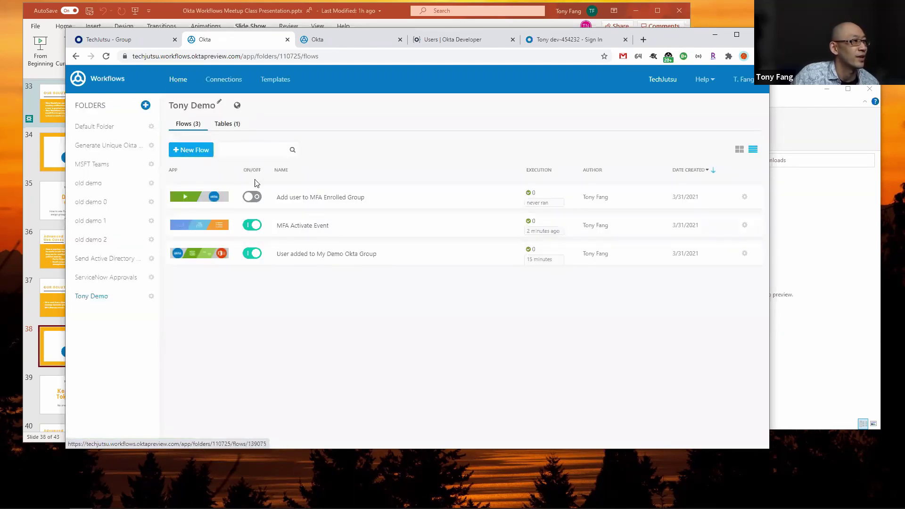
{"action": "left_click", "coordinate": [254, 197]}
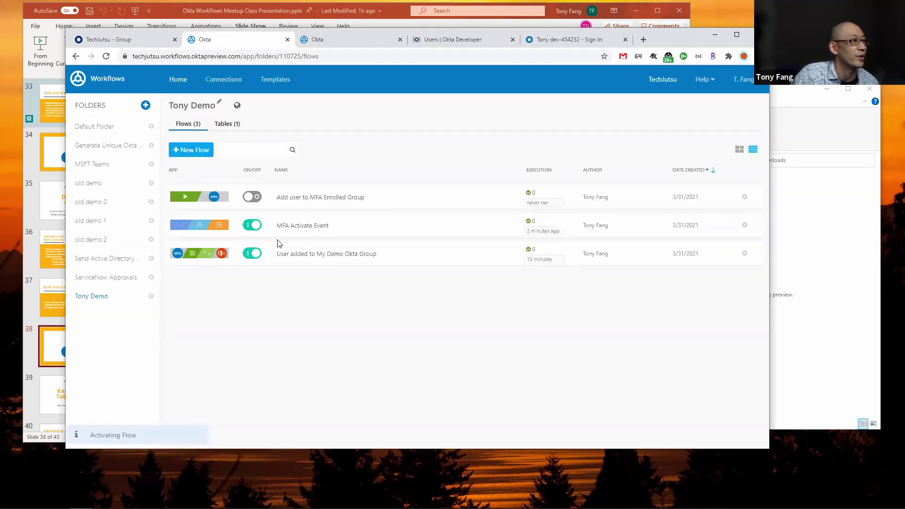
{"action": "left_click", "coordinate": [313, 226]}
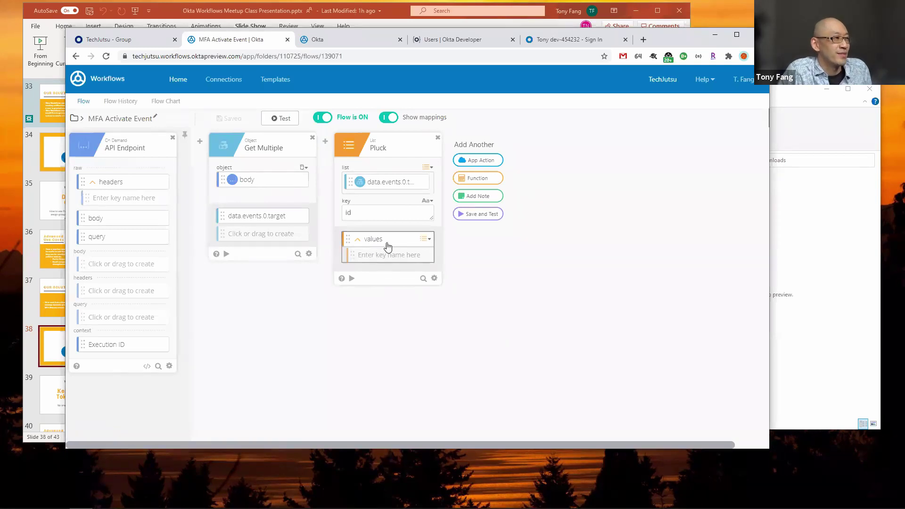
{"action": "left_click", "coordinate": [470, 181]}
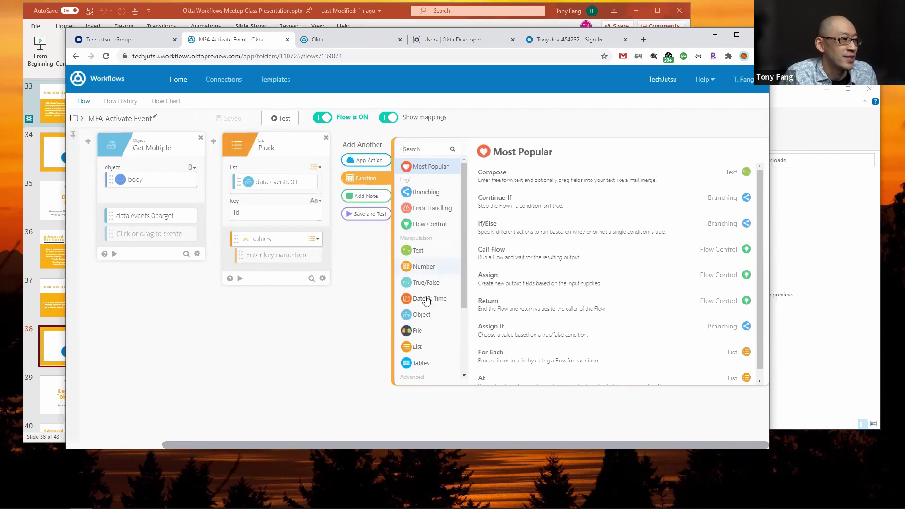
Add a List For Each step fed with Pluck's values list
{"action": "left_click", "coordinate": [416, 347]}
{"action": "scroll", "coordinate": [580, 314], "scroll_direction": "down", "scroll_amount": 4}
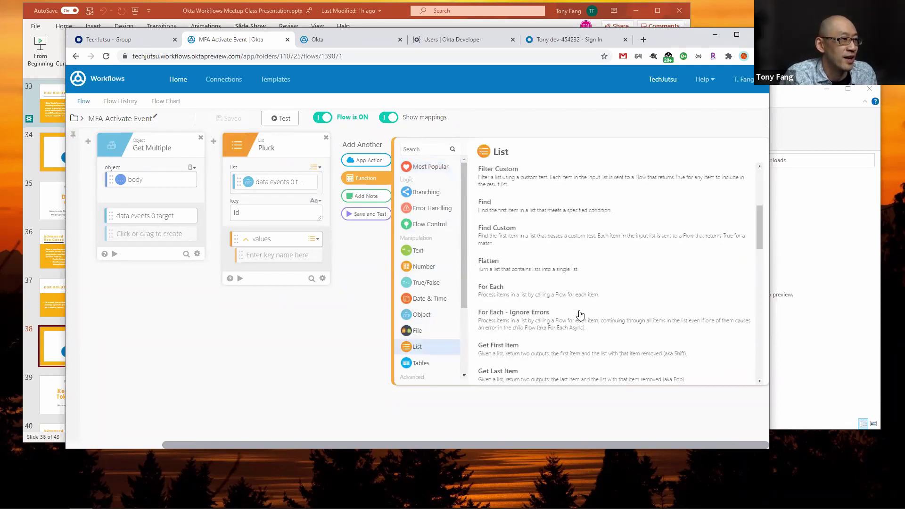
{"action": "left_click", "coordinate": [540, 293]}
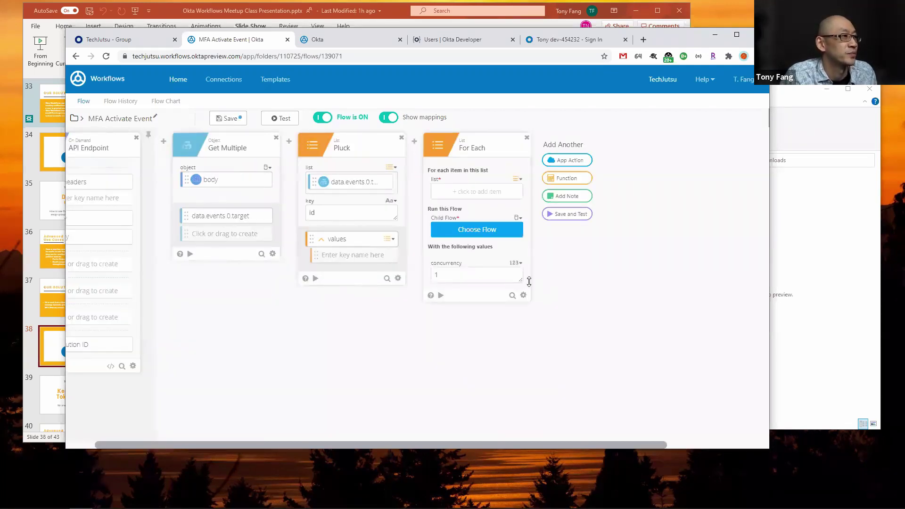
{"action": "left_click_drag", "start_coordinate": [338, 241], "coordinate": [473, 199]}
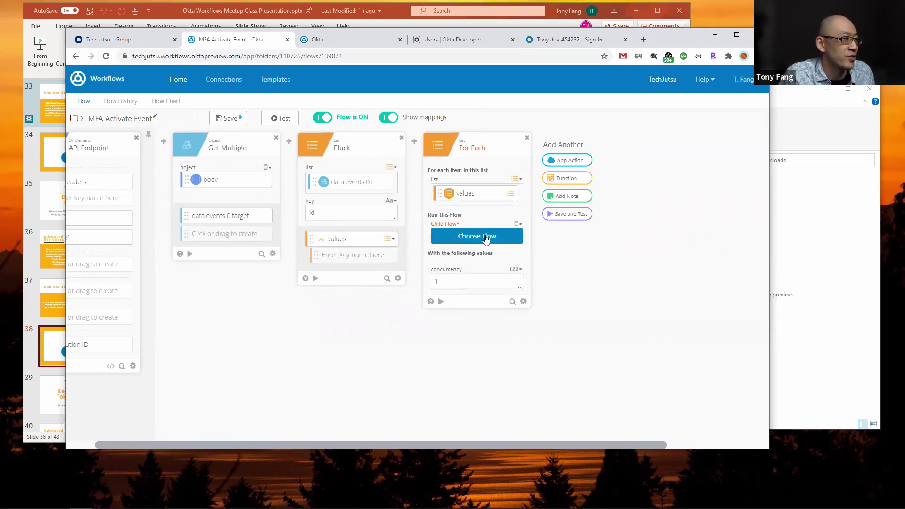
Have For Each run Add user to MFA Enrolled Group with Item as userid, then save
{"action": "left_click", "coordinate": [486, 238]}
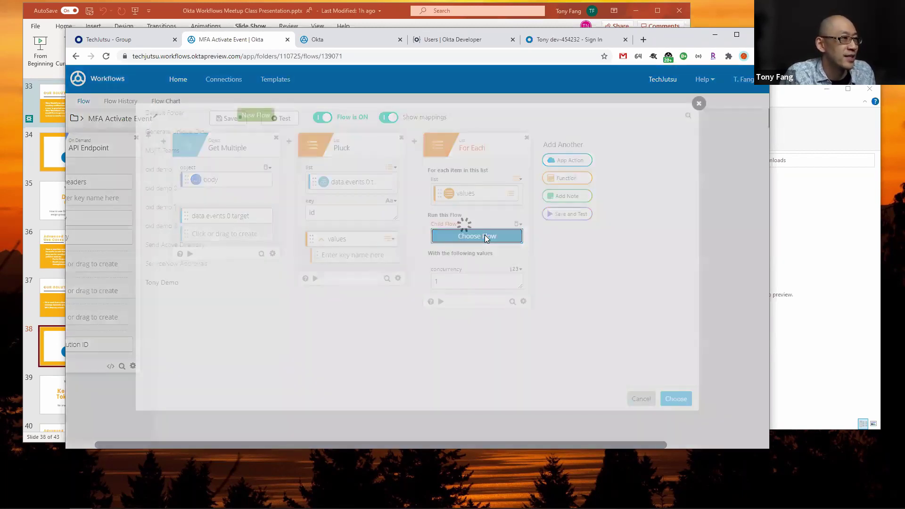
{"action": "left_click", "coordinate": [243, 142]}
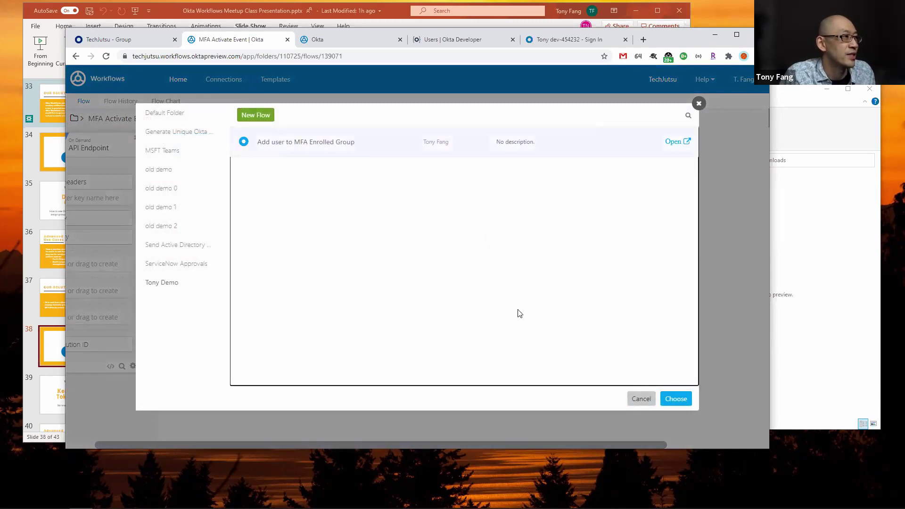
{"action": "left_click", "coordinate": [668, 399]}
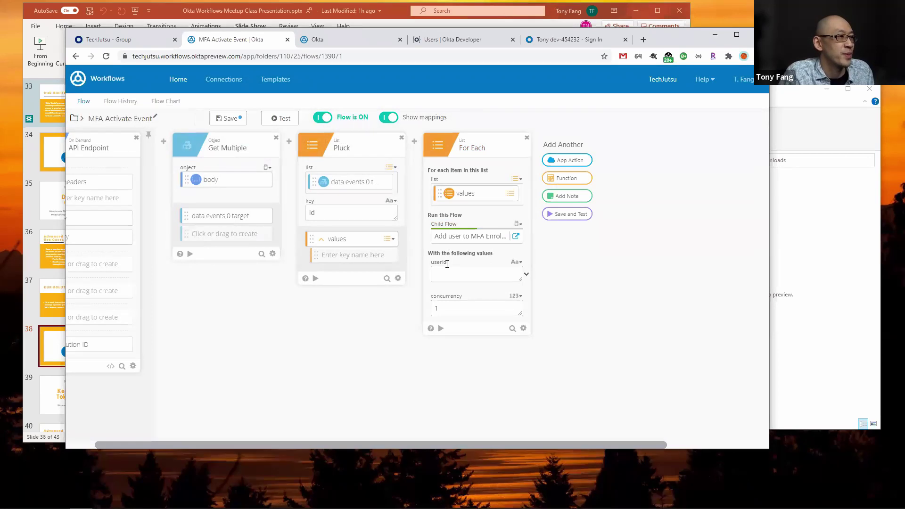
{"action": "left_click", "coordinate": [527, 274]}
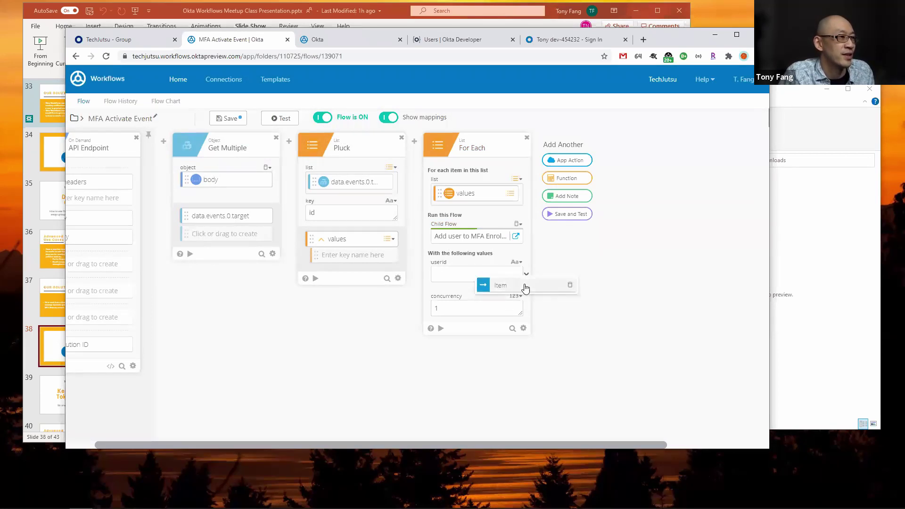
{"action": "left_click", "coordinate": [525, 286]}
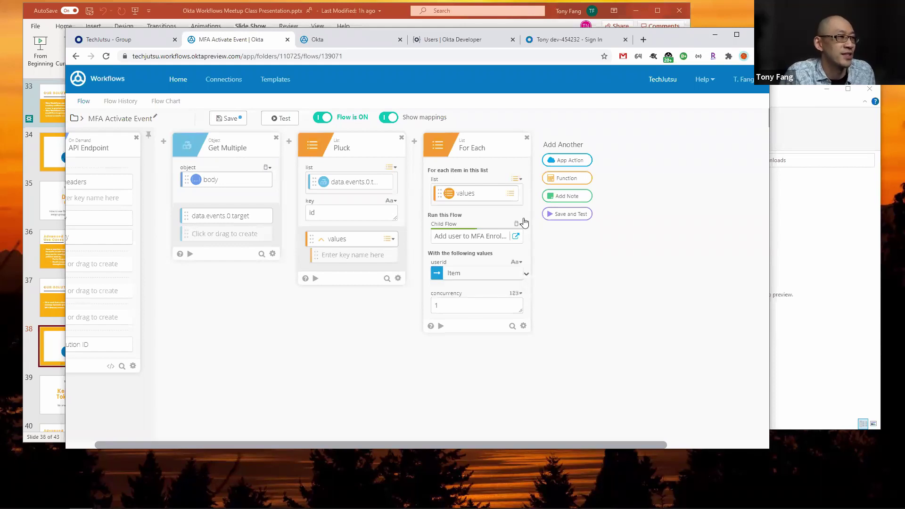
{"action": "left_click", "coordinate": [228, 119]}
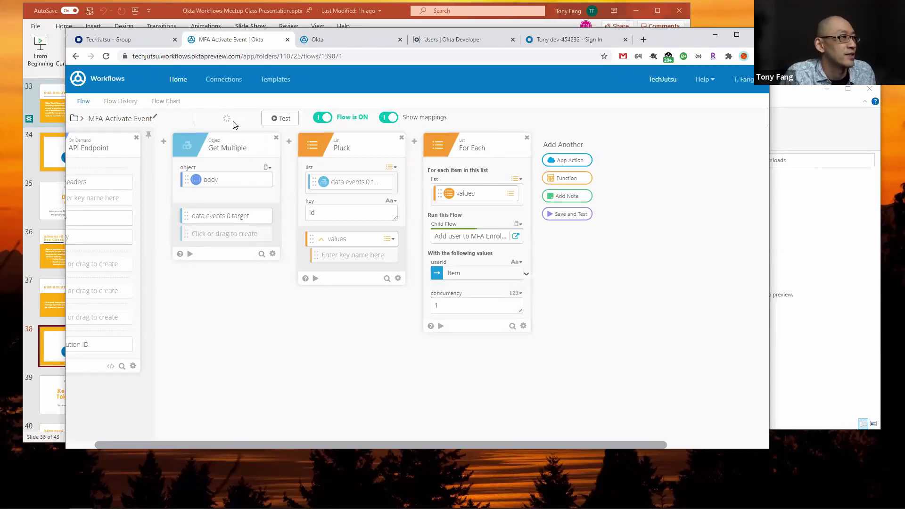
Go to the Event Hooks list in the Okta Admin Console
{"action": "left_click", "coordinate": [127, 42]}
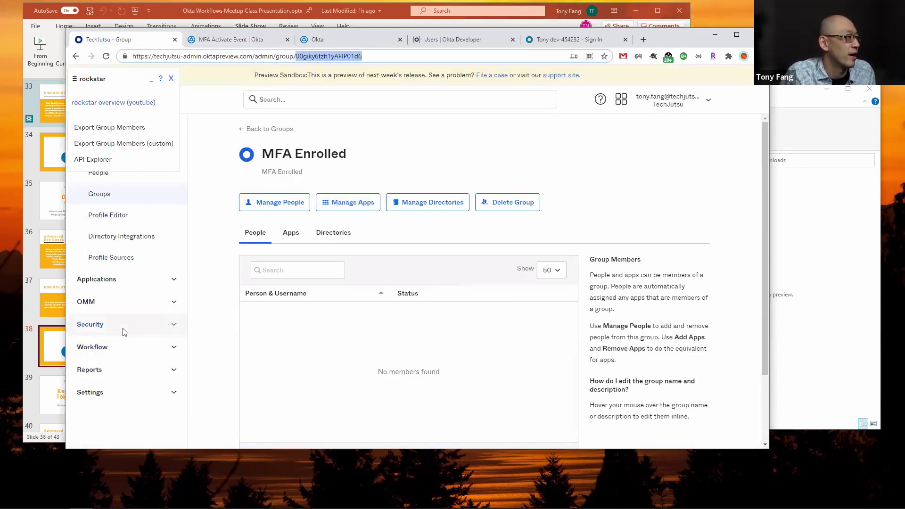
{"action": "left_click", "coordinate": [125, 353]}
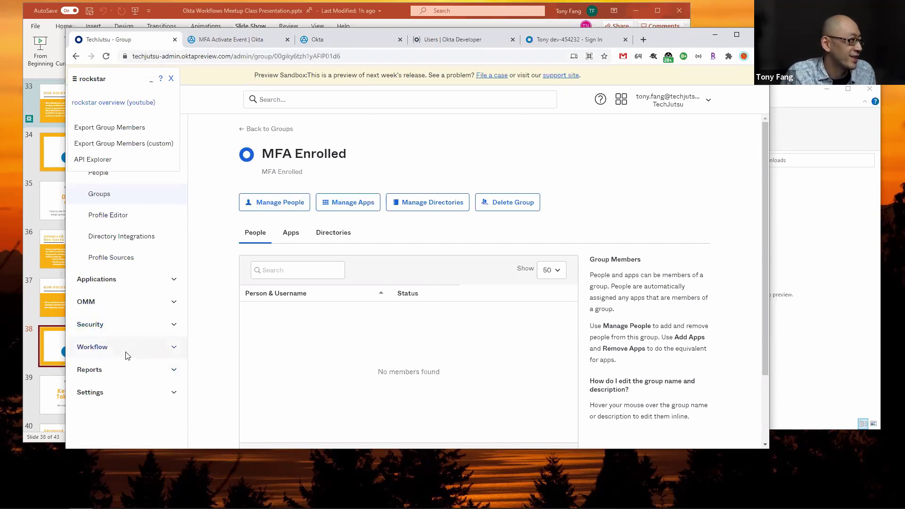
{"action": "left_click", "coordinate": [131, 417]}
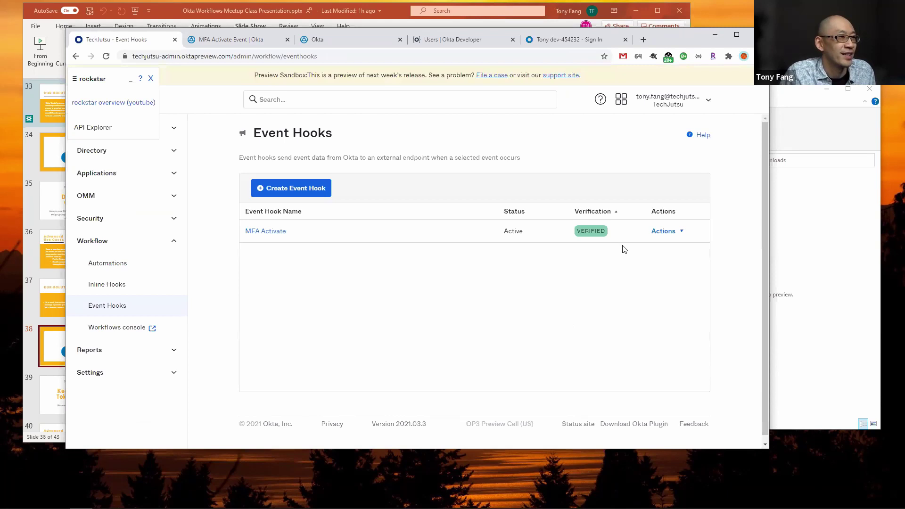
Preview the MFA Activate hook with a user.mfa.factor.activate event and deliver the request
{"action": "left_click", "coordinate": [672, 235]}
{"action": "left_click", "coordinate": [654, 250]}
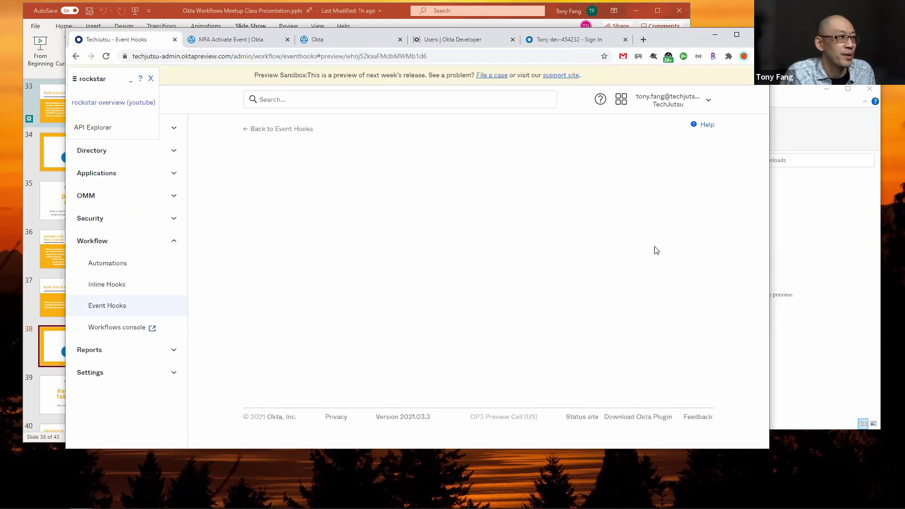
{"action": "left_click", "coordinate": [644, 307]}
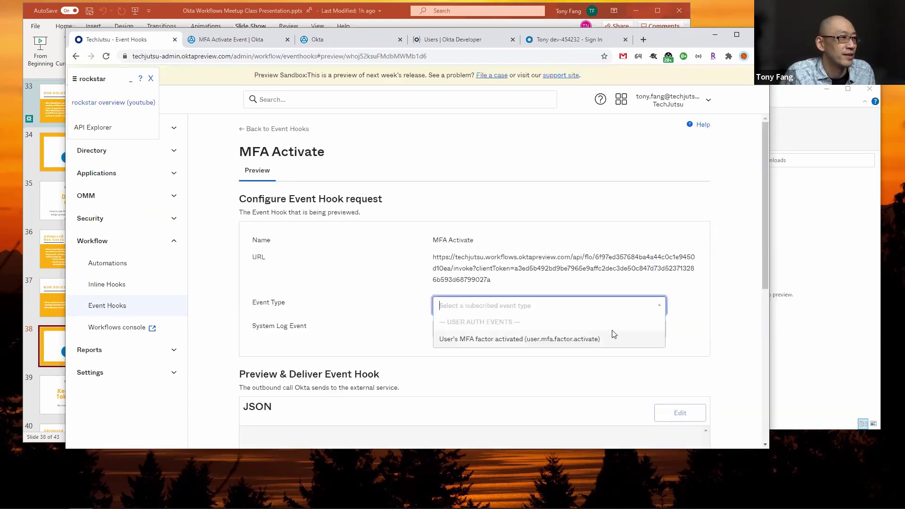
{"action": "left_click", "coordinate": [586, 339]}
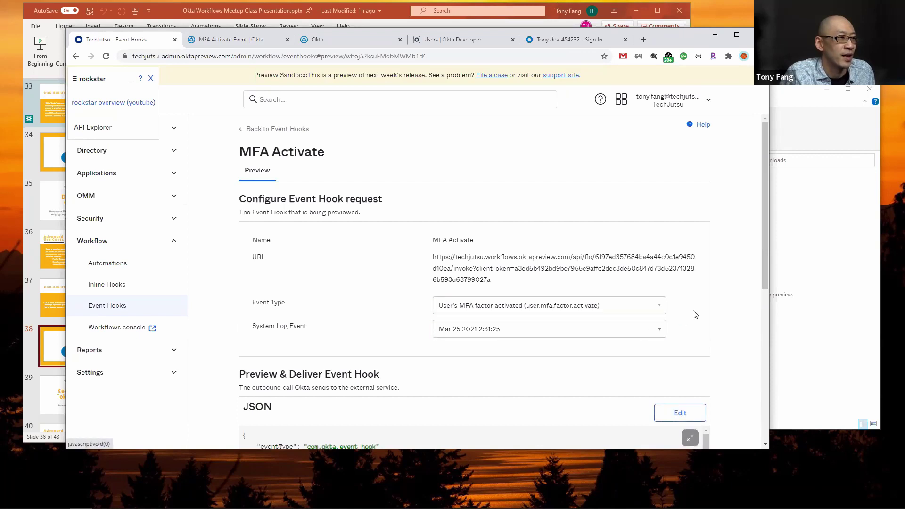
{"action": "scroll", "coordinate": [684, 311], "scroll_direction": "down", "scroll_amount": 3}
{"action": "scroll", "coordinate": [561, 310], "scroll_direction": "down", "scroll_amount": 10}
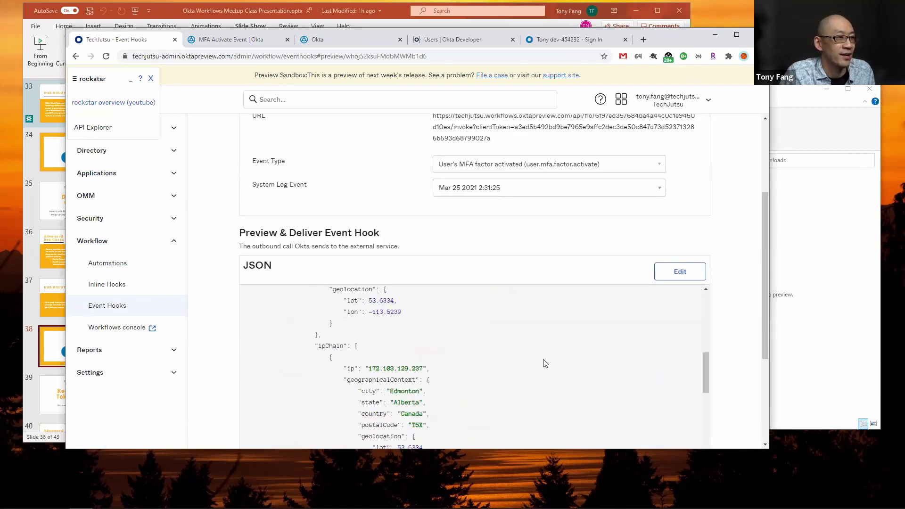
{"action": "scroll", "coordinate": [719, 357], "scroll_direction": "down", "scroll_amount": 4}
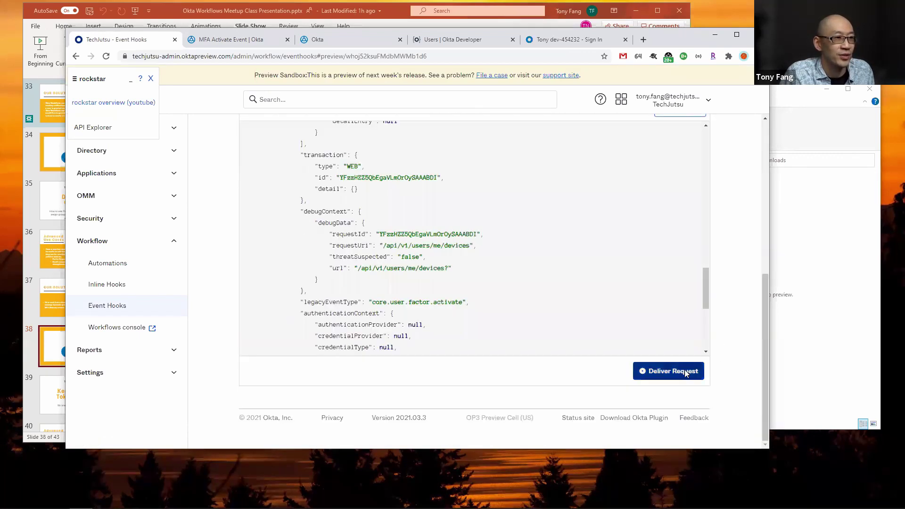
{"action": "left_click", "coordinate": [685, 371]}
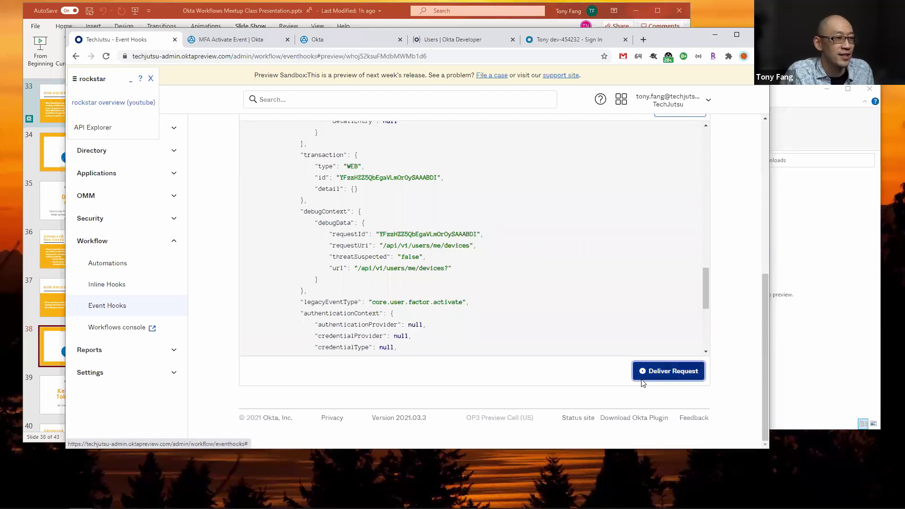
{"action": "left_click", "coordinate": [221, 39]}
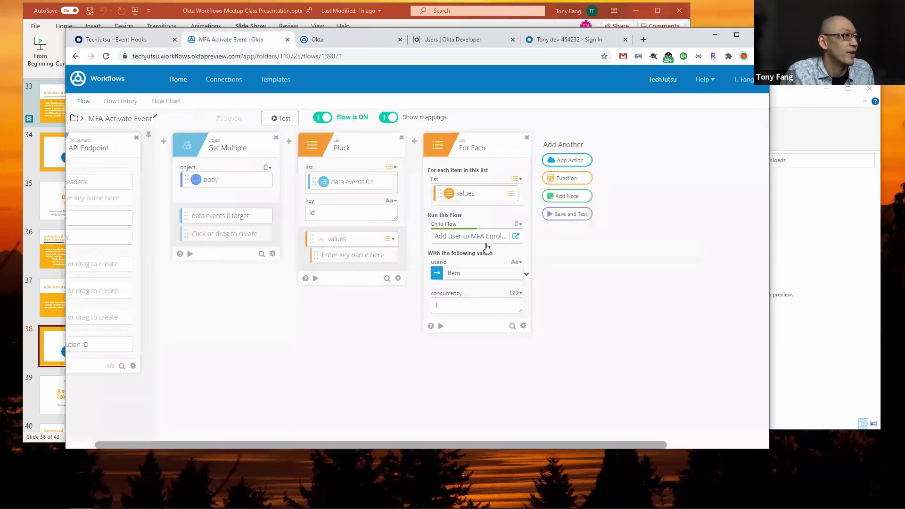
Check MFA Activate Event's history, then the child flow's history showing Add User to Group status 204
{"action": "left_click", "coordinate": [124, 101]}
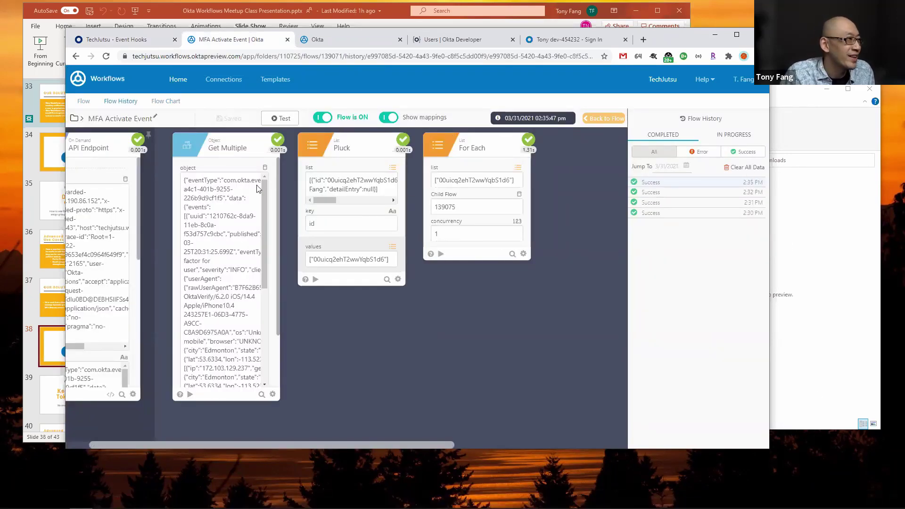
{"action": "left_click", "coordinate": [83, 102]}
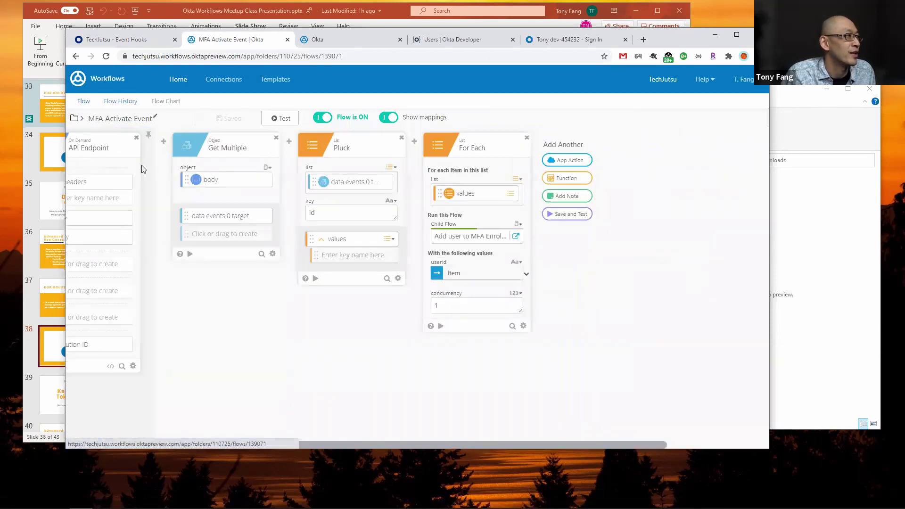
{"action": "left_click", "coordinate": [178, 79]}
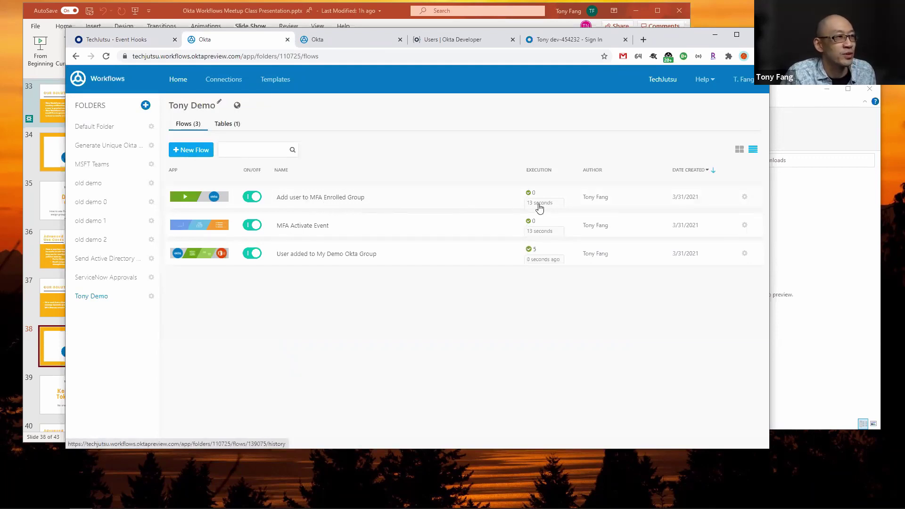
{"action": "left_click", "coordinate": [338, 198]}
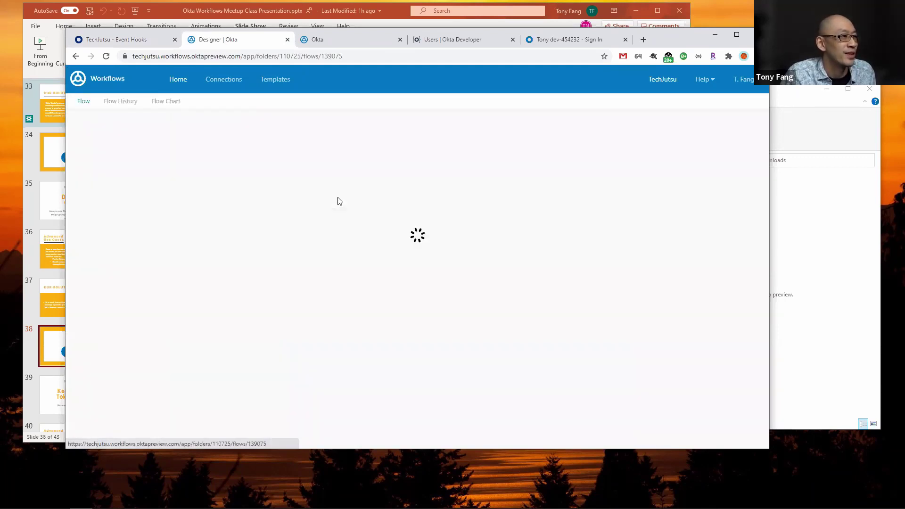
{"action": "left_click", "coordinate": [124, 101]}
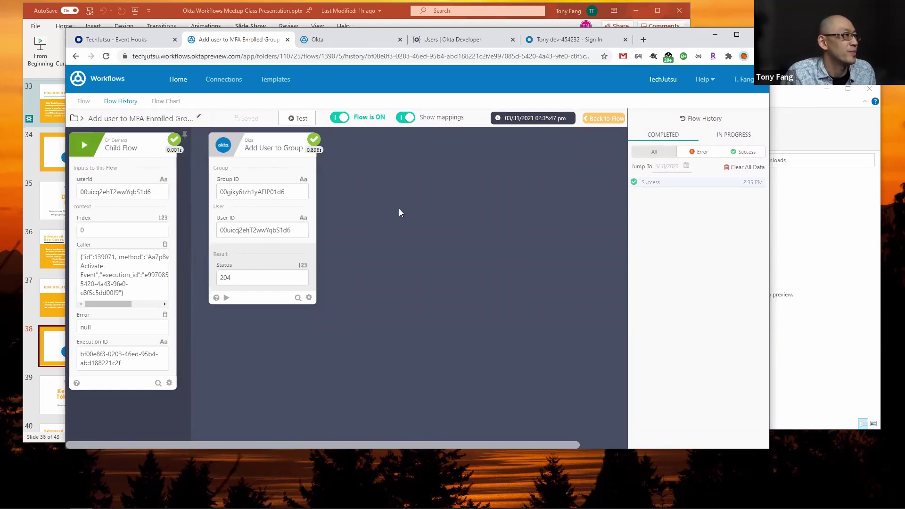
Confirm in Directory > Groups that MFA Enrolled has one active member, then return to Workflows
{"action": "left_click", "coordinate": [146, 41]}
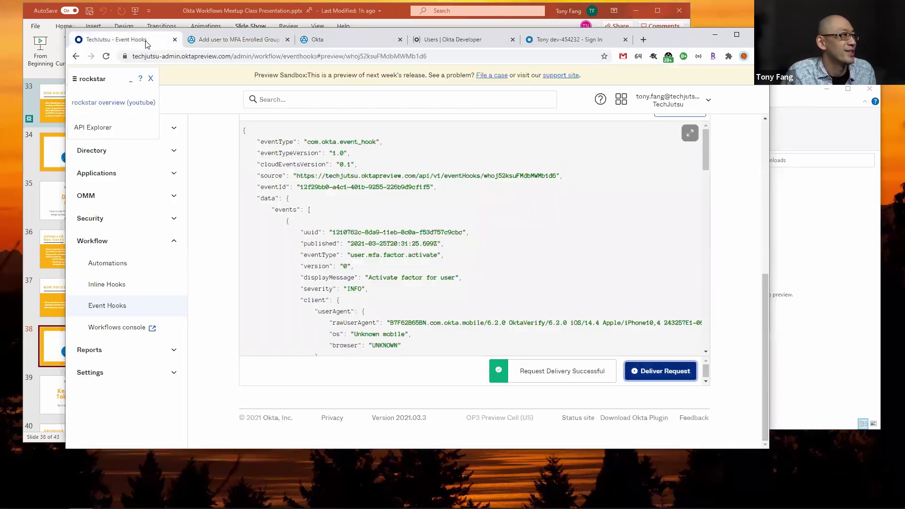
{"action": "left_click", "coordinate": [115, 155]}
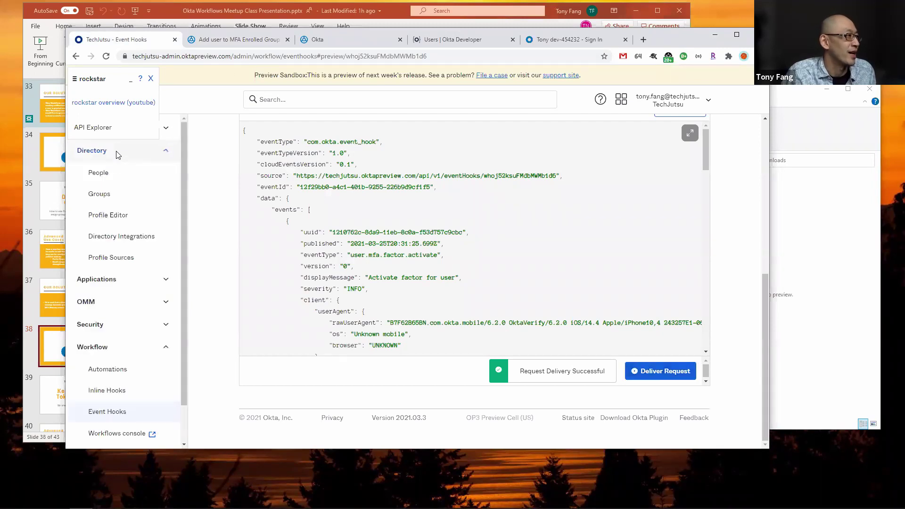
{"action": "left_click", "coordinate": [118, 197]}
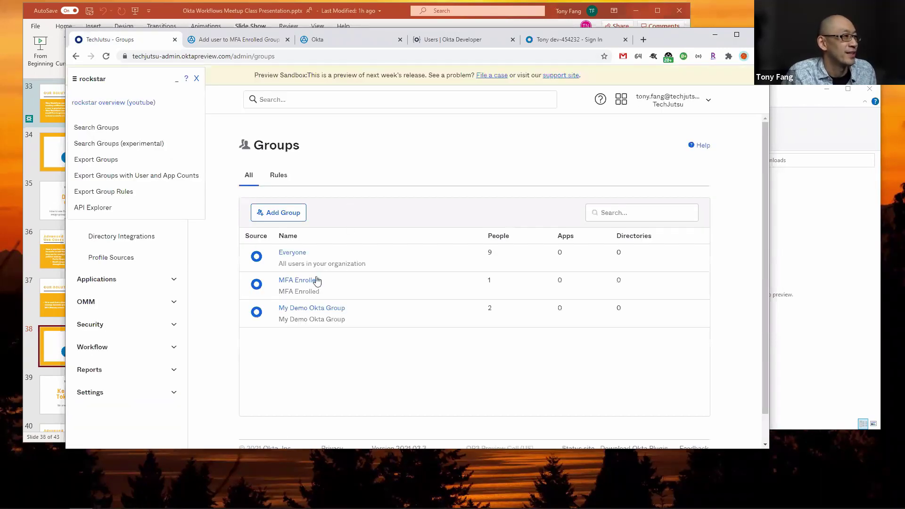
{"action": "left_click", "coordinate": [307, 281]}
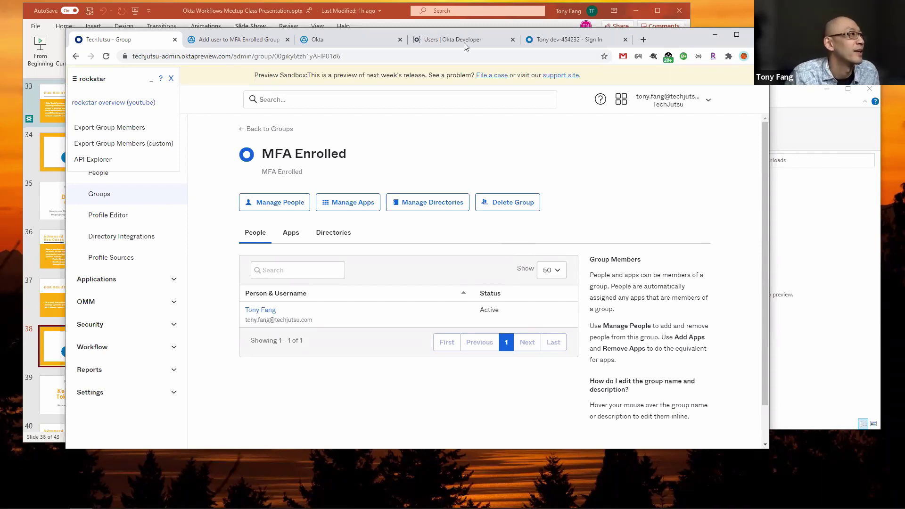
{"action": "left_click", "coordinate": [229, 41]}
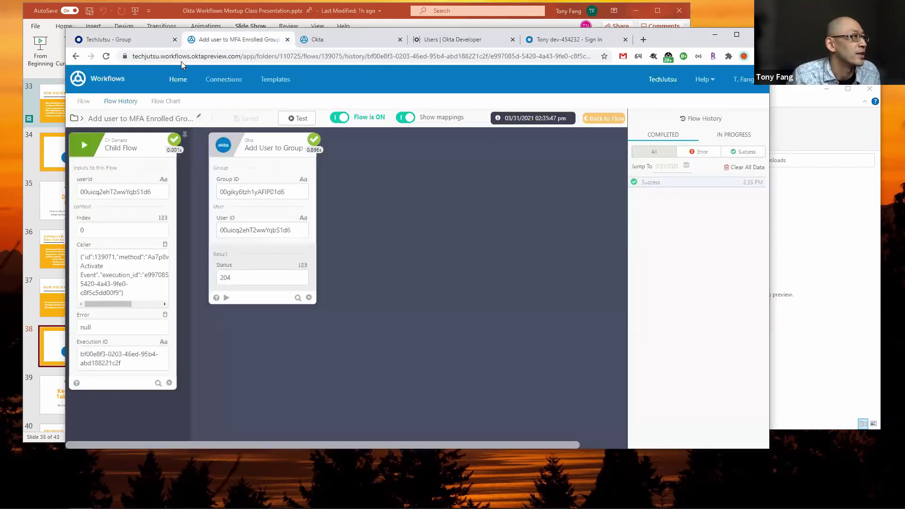
Reopen the MFA Activate Event flow from the folder's flow list
{"action": "left_click", "coordinate": [178, 79]}
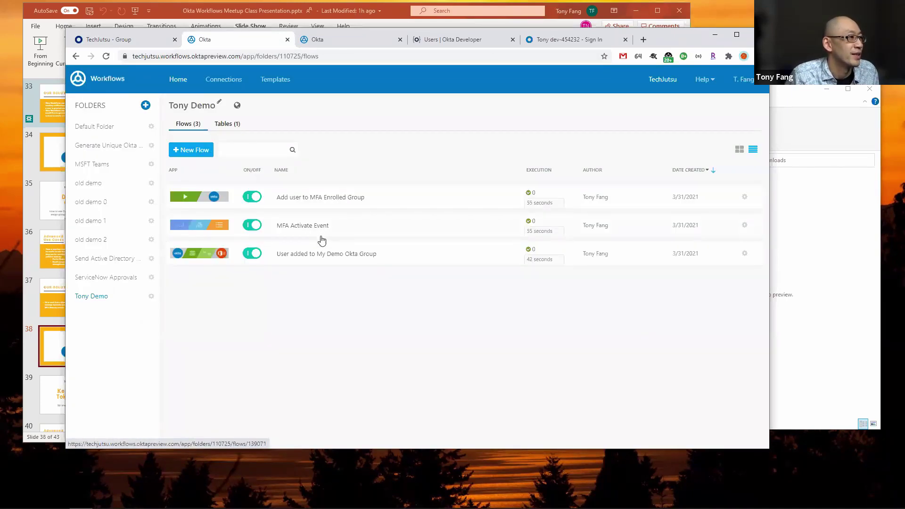
{"action": "left_click", "coordinate": [317, 231]}
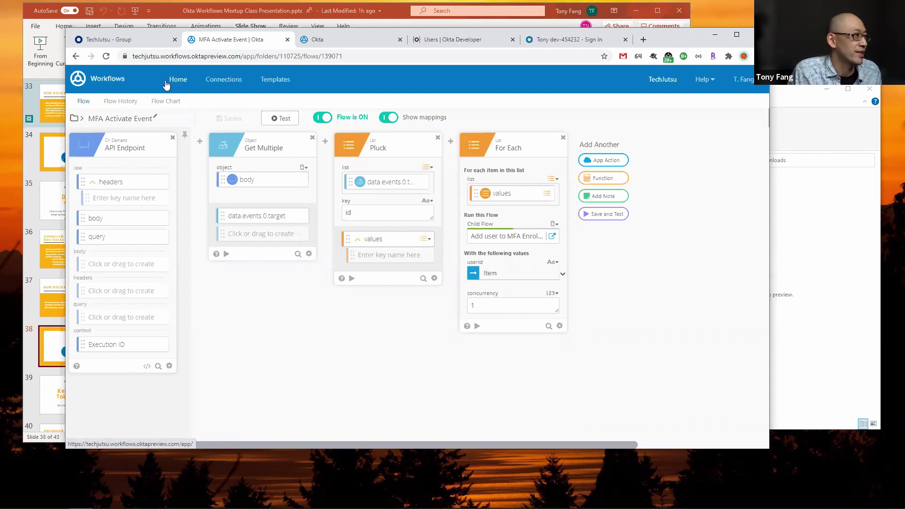
In the run history, expand the list fed into Pluck and highlight the user's id in its JSON
{"action": "left_click", "coordinate": [116, 101]}
{"action": "scroll", "coordinate": [162, 321], "scroll_direction": "down", "scroll_amount": 10}
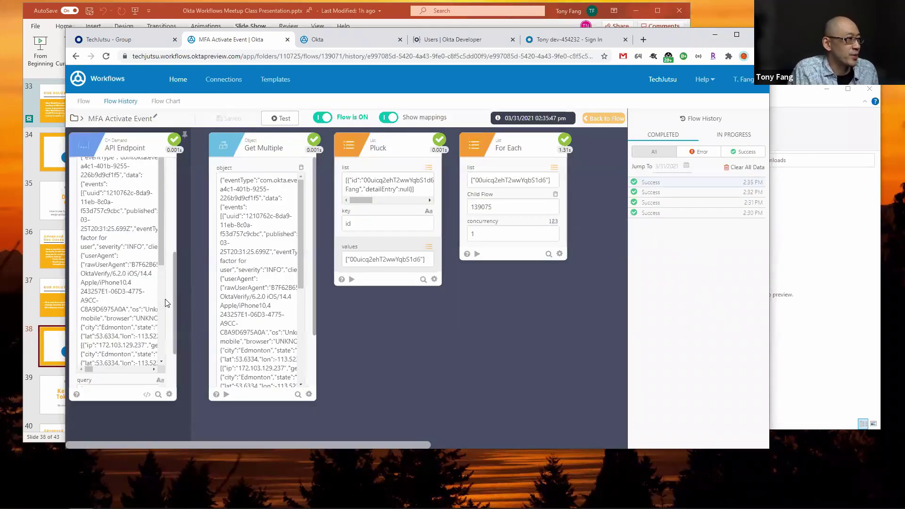
{"action": "scroll", "coordinate": [146, 358], "scroll_direction": "down", "scroll_amount": 5}
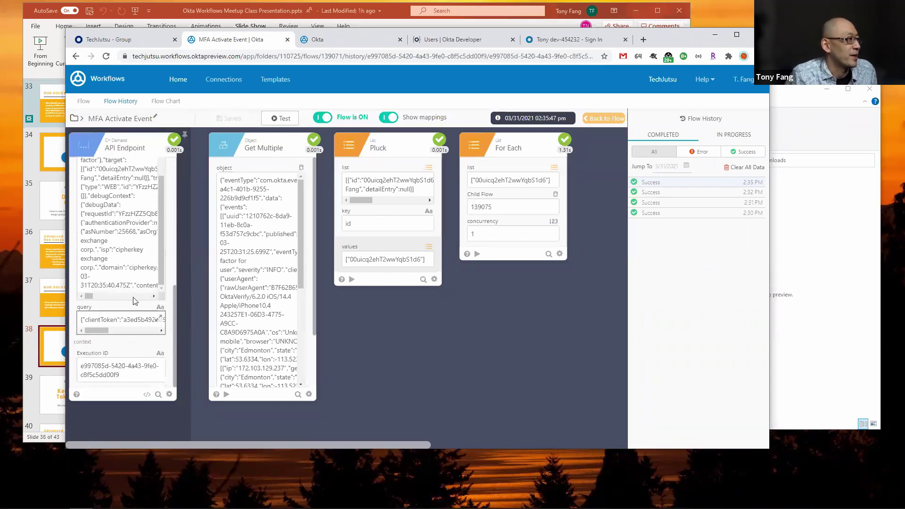
{"action": "scroll", "coordinate": [97, 236], "scroll_direction": "up", "scroll_amount": 2}
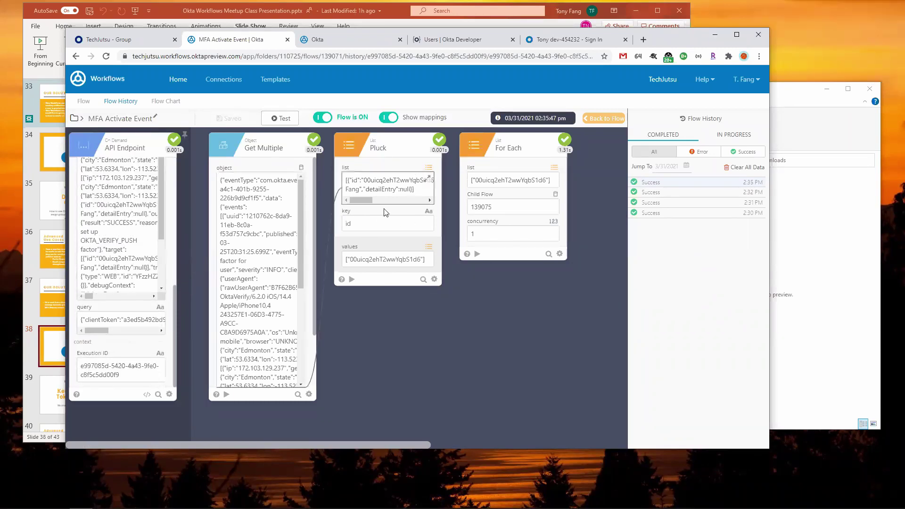
{"action": "left_click", "coordinate": [427, 178]}
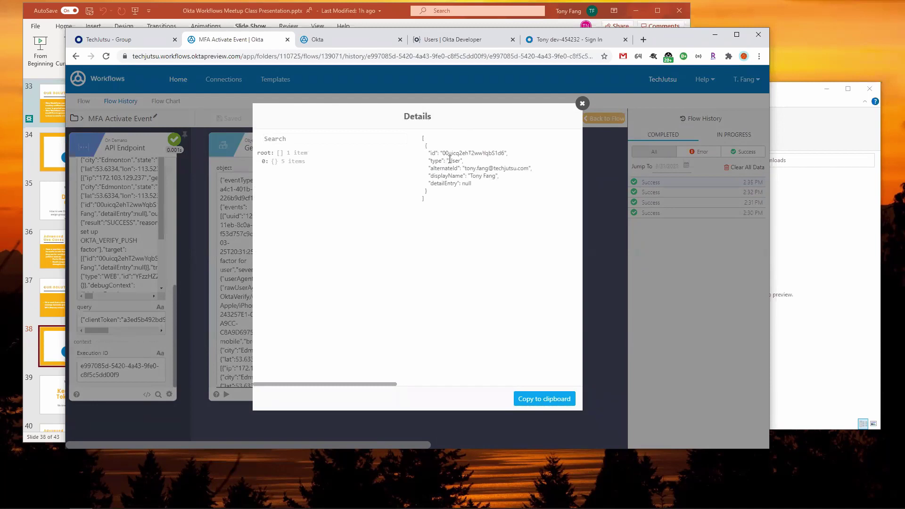
{"action": "double_click", "coordinate": [468, 152]}
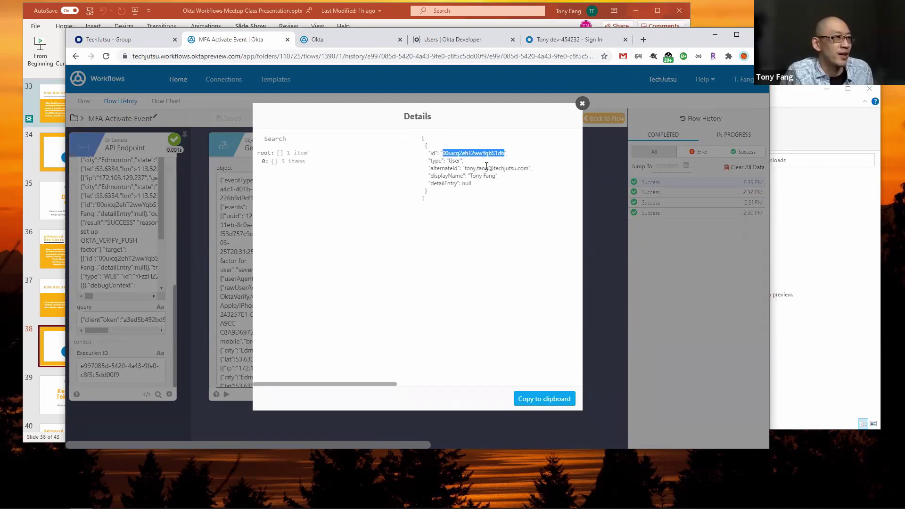
{"action": "left_click_drag", "start_coordinate": [465, 168], "coordinate": [532, 170]}
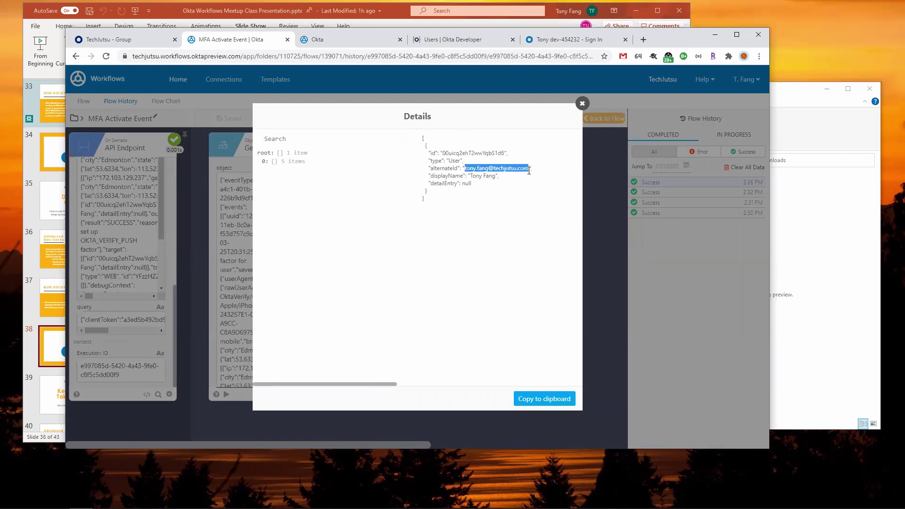
{"action": "left_click", "coordinate": [469, 147]}
{"action": "double_click", "coordinate": [469, 152]}
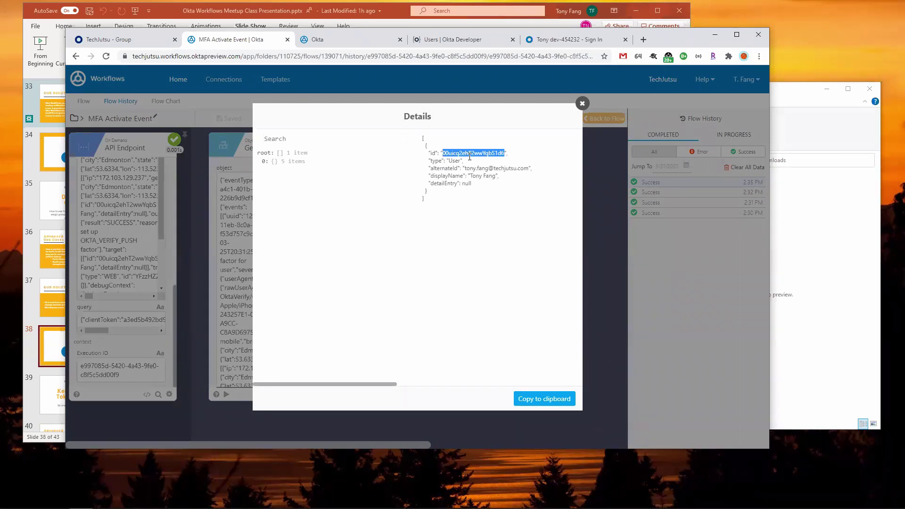
{"action": "left_click", "coordinate": [583, 104]}
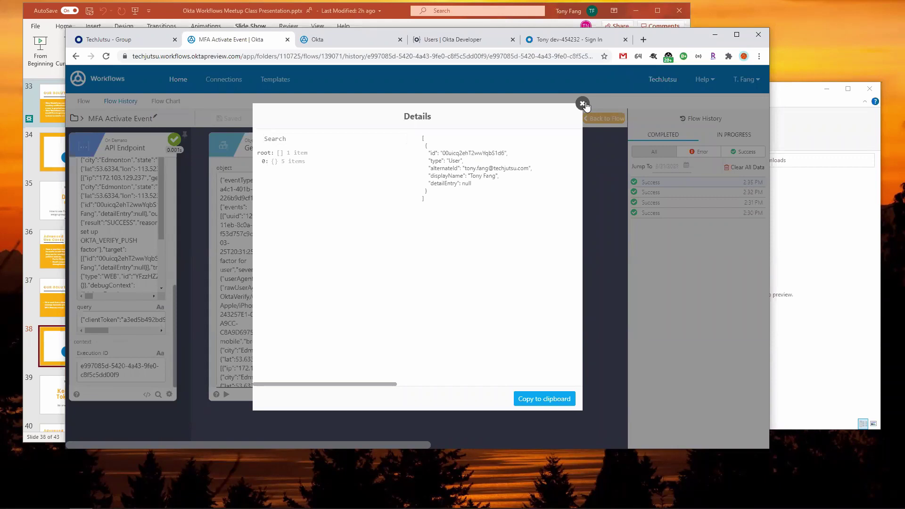